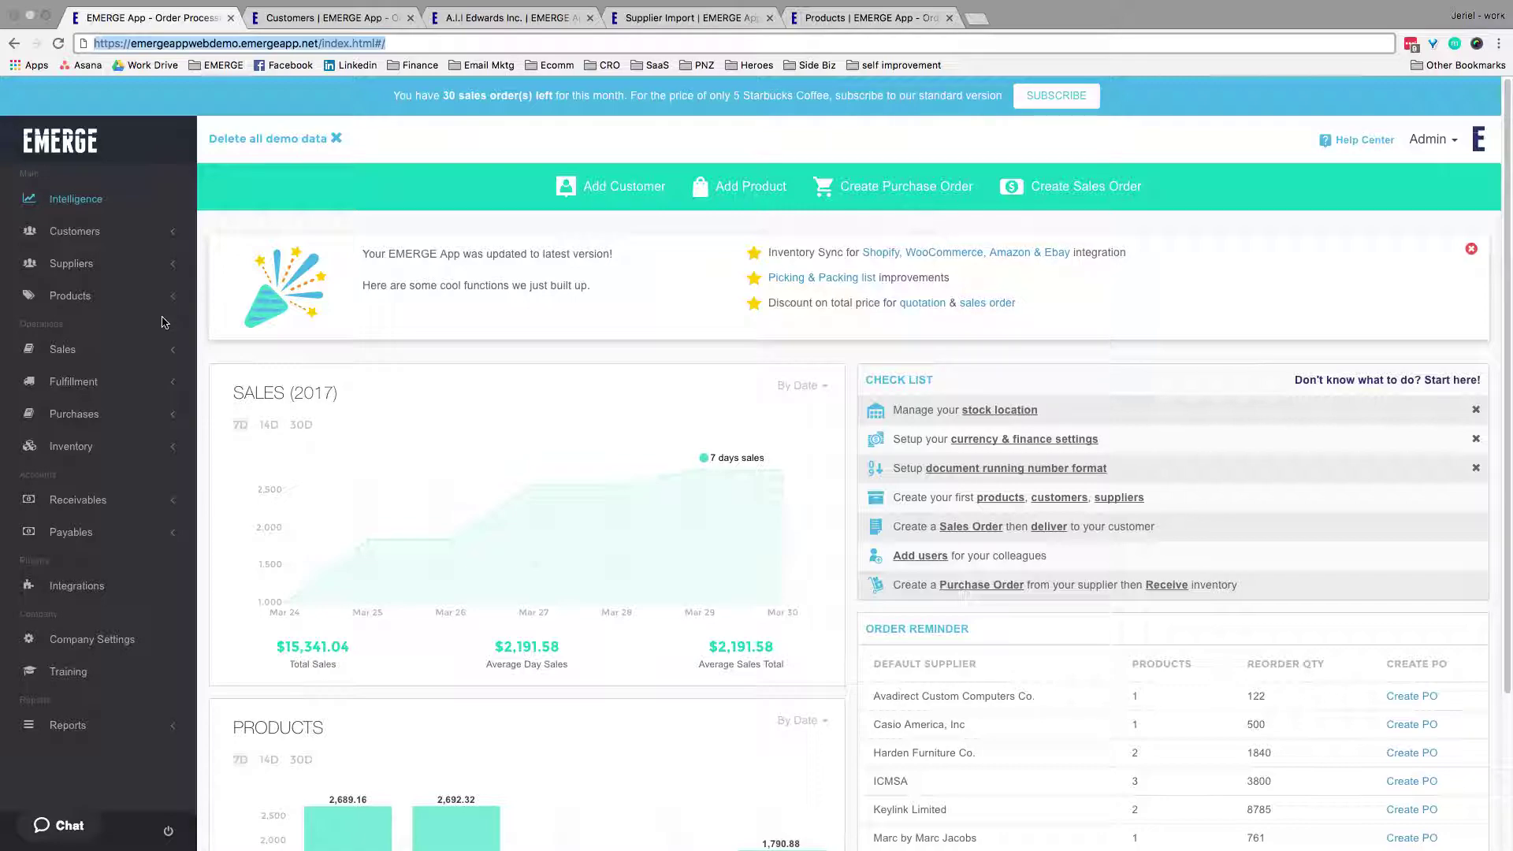
# - Open the A.I.I Edwards Inc. record from the customer list to view its overview
pyautogui.click(322, 24)
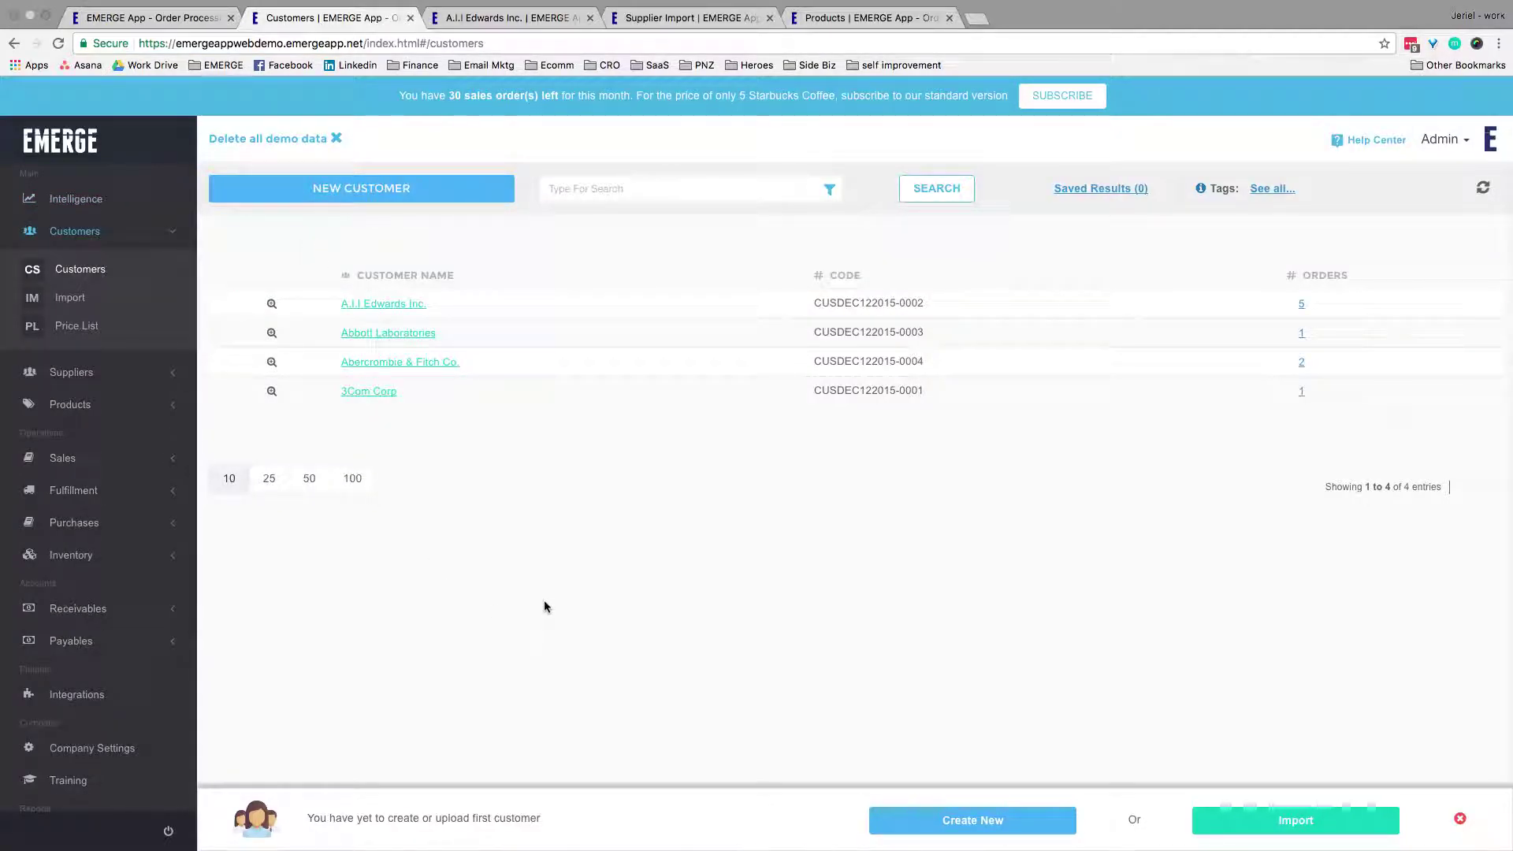
pyautogui.click(392, 306)
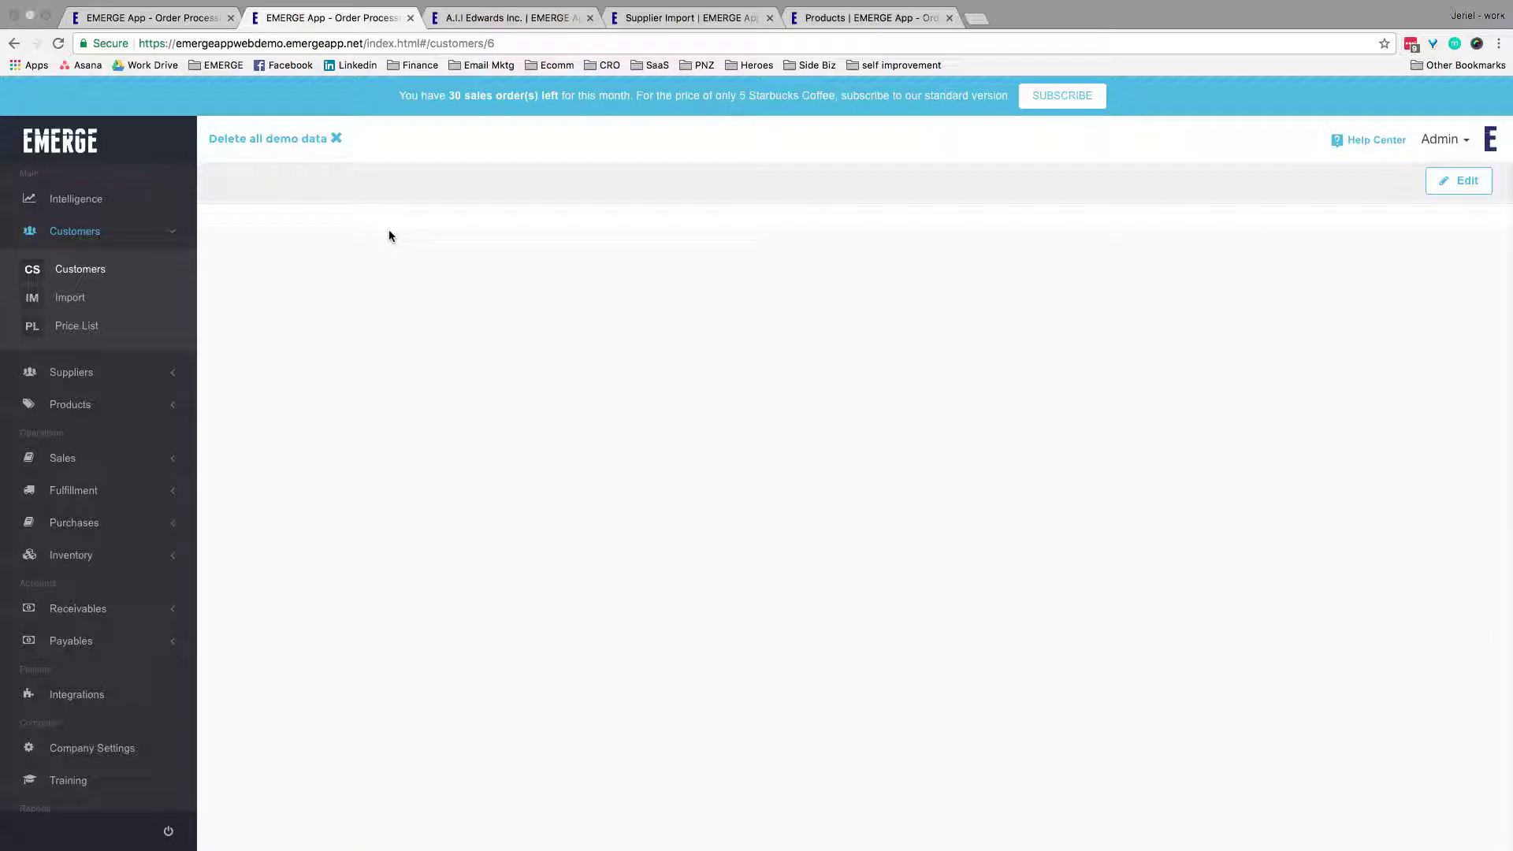
pyautogui.click(406, 238)
pyautogui.click(405, 251)
pyautogui.click(404, 250)
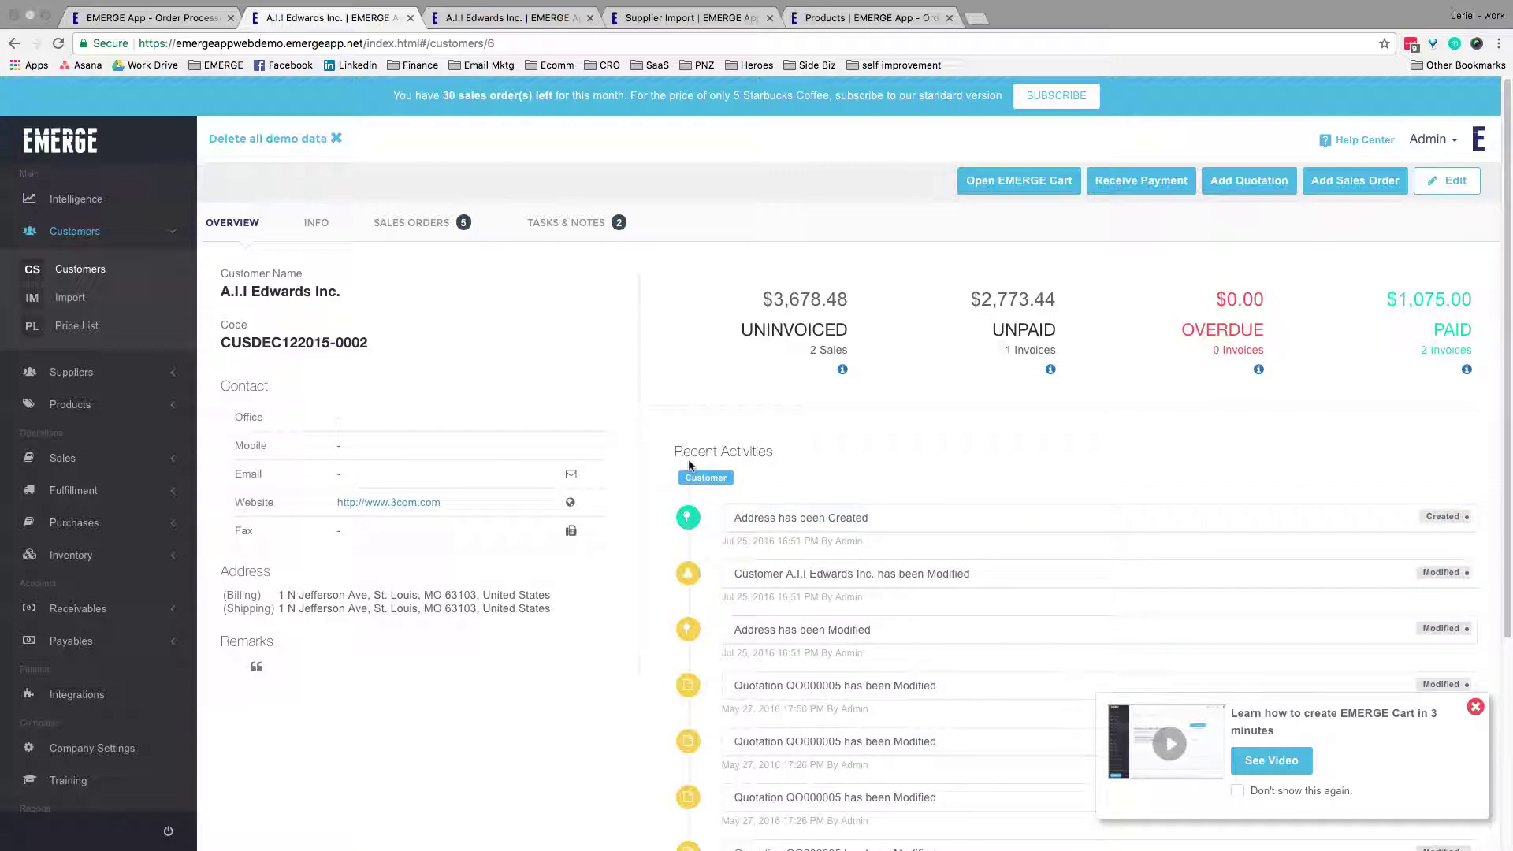
# - Review the A.I.I Edwards Inc. customer's full info, sales orders, and tasks and notes
pyautogui.click(316, 222)
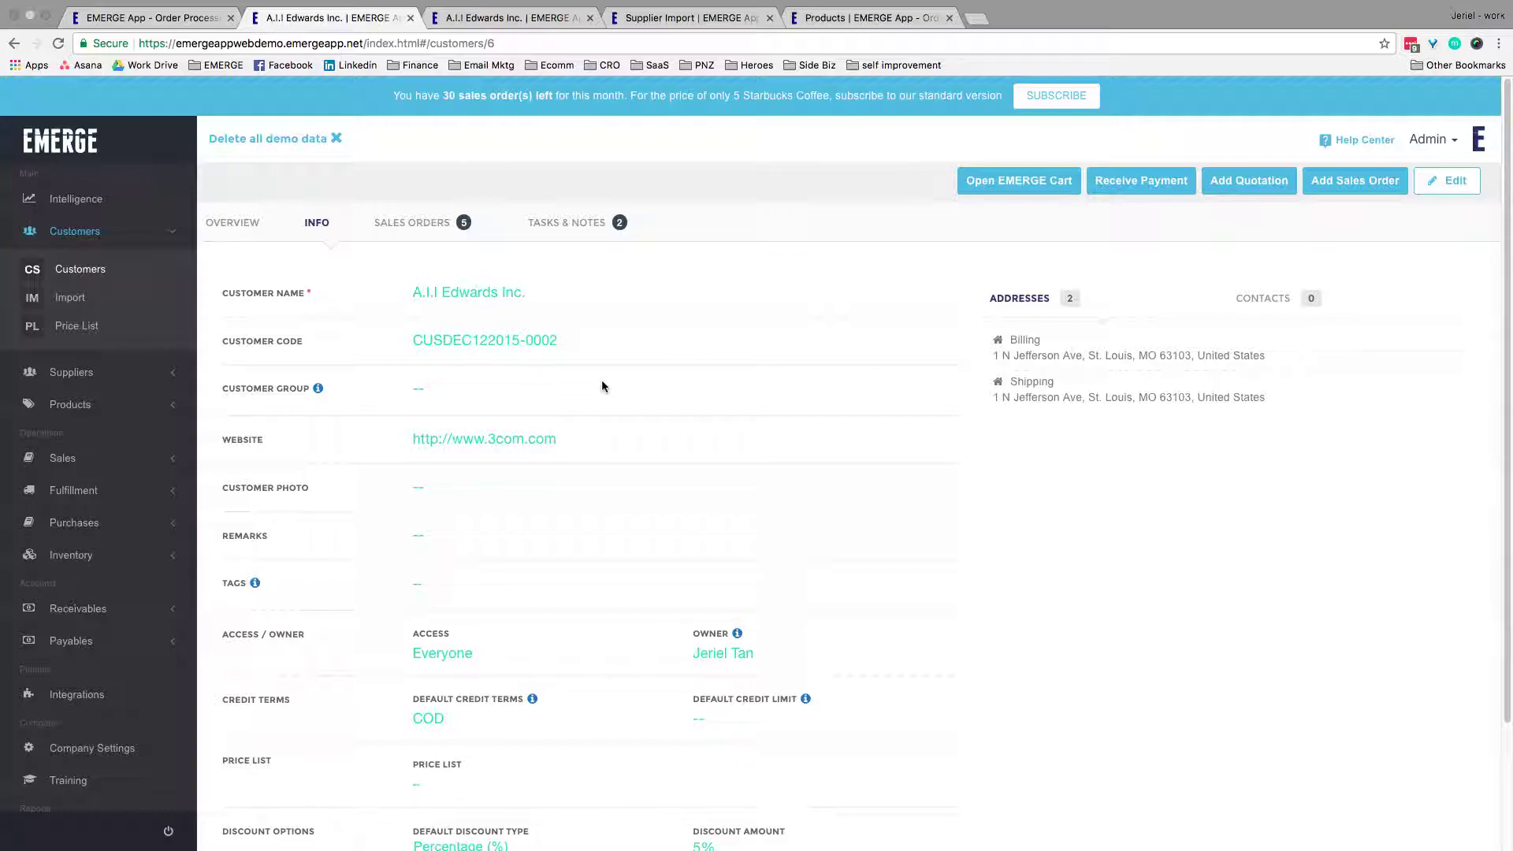
pyautogui.scroll(-3, 602, 381)
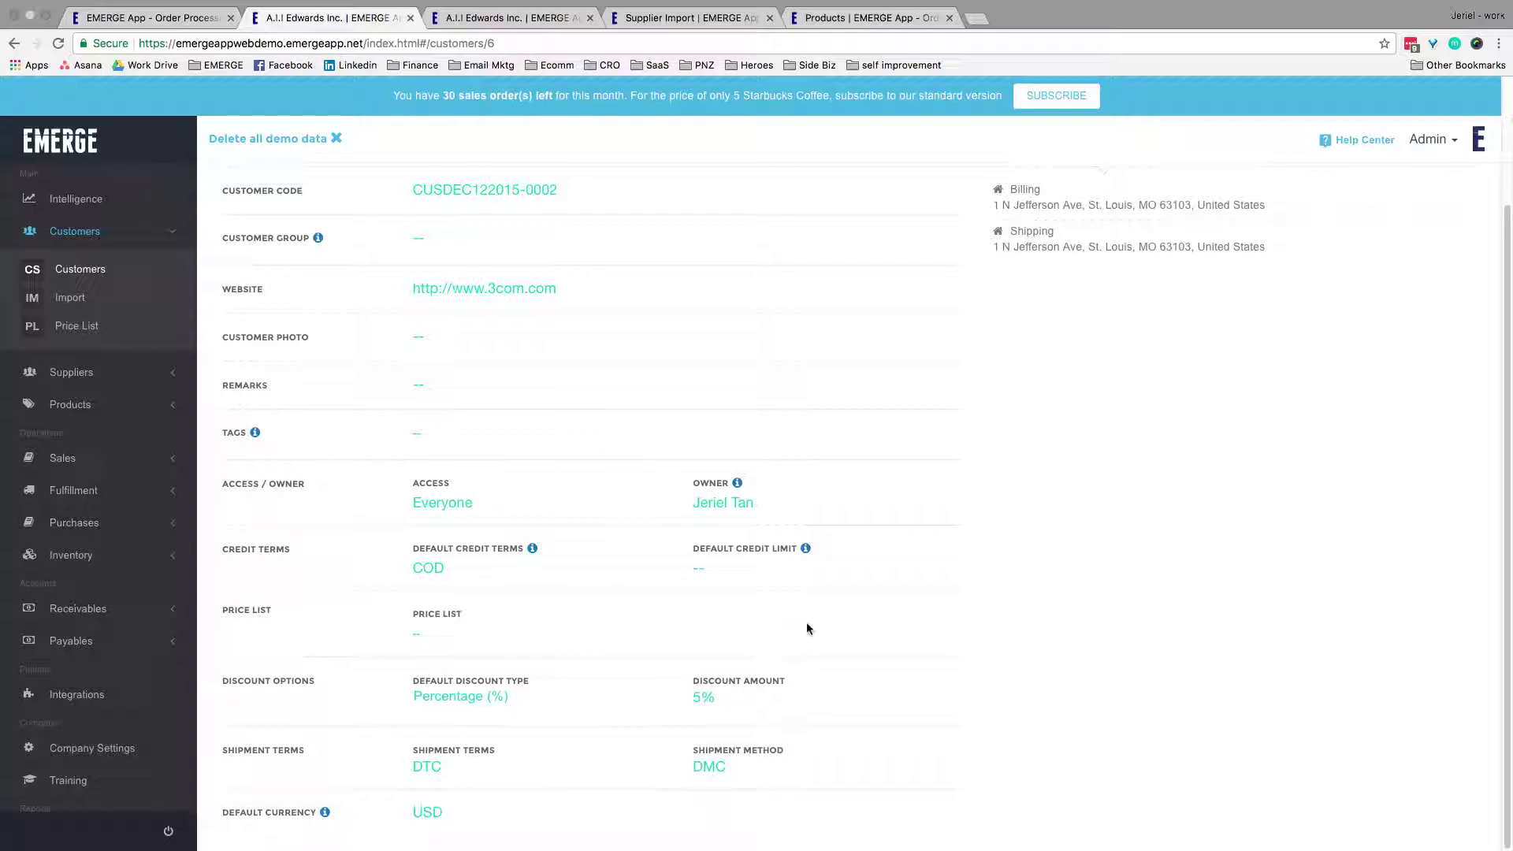
pyautogui.scroll(3, 680, 497)
pyautogui.click(432, 230)
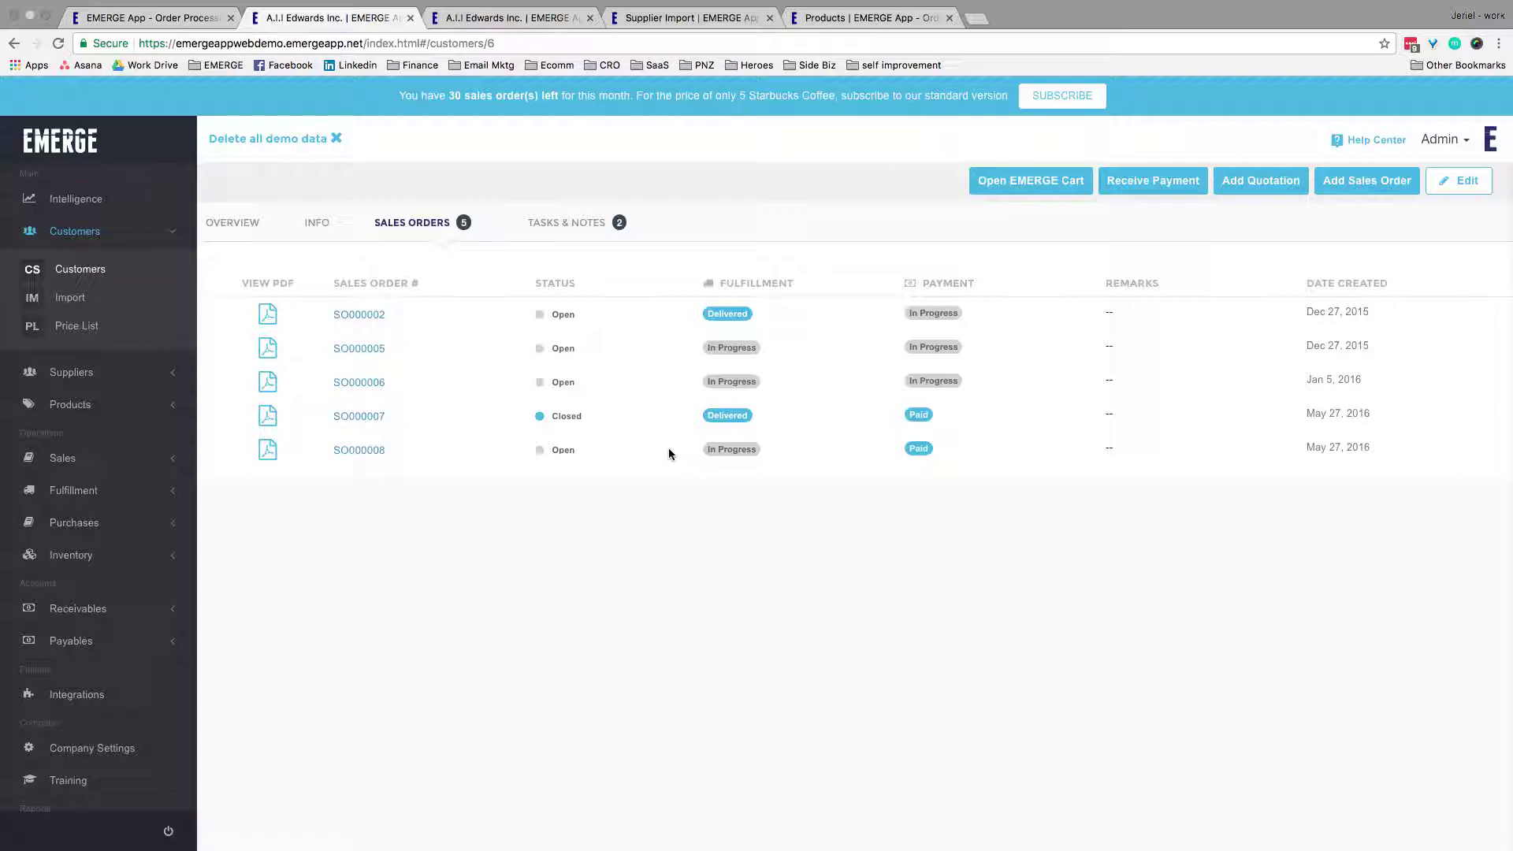
pyautogui.click(587, 225)
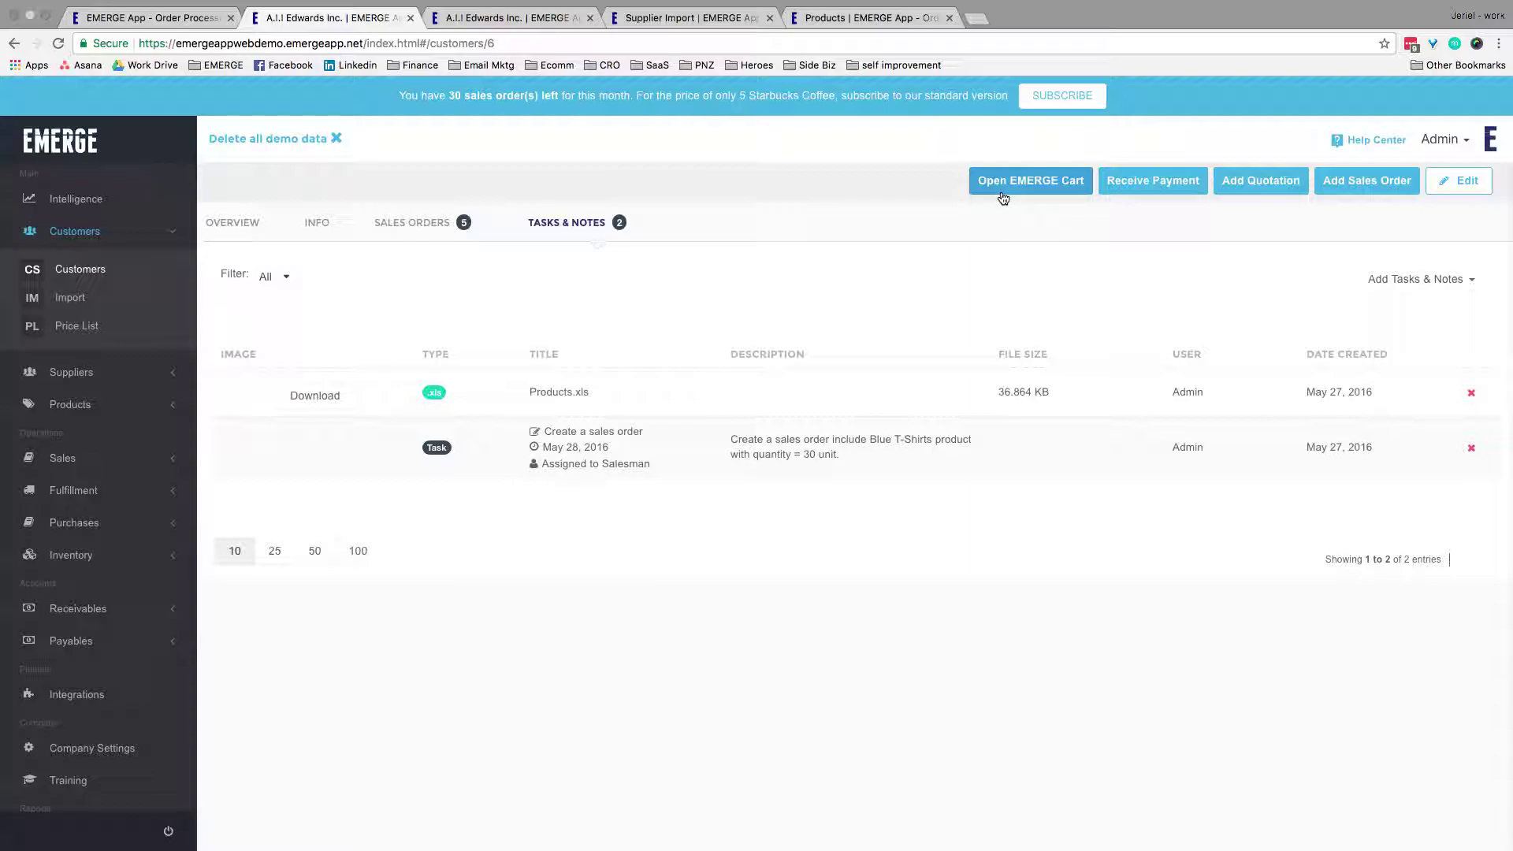
# - Open an EMERGE Cart for A.I.I Edwards Inc. using the prefilled customer e-mail, all product categories and no price list
pyautogui.click(520, 17)
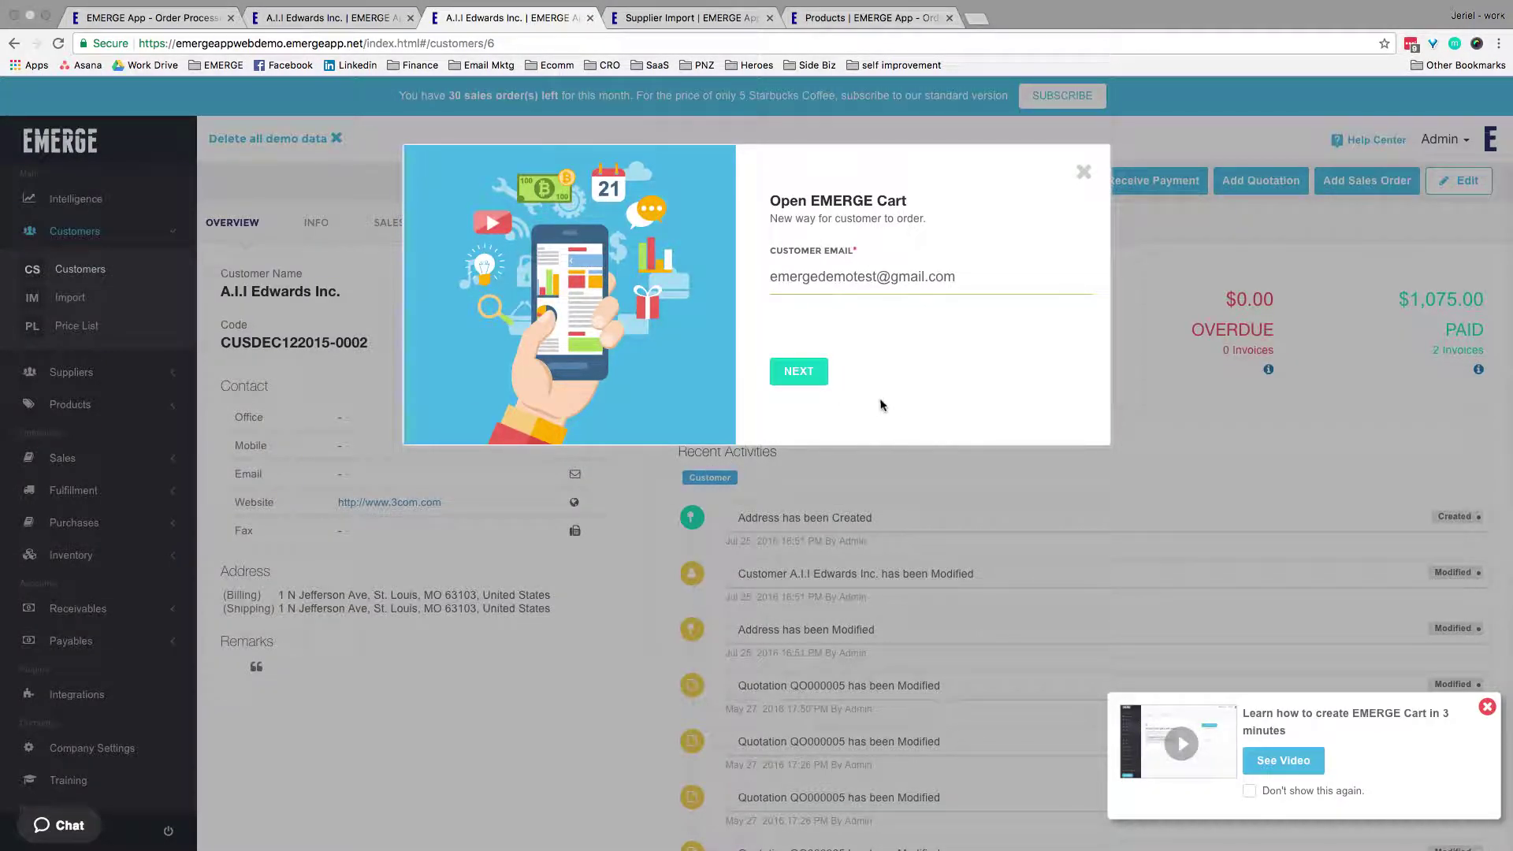
pyautogui.click(799, 372)
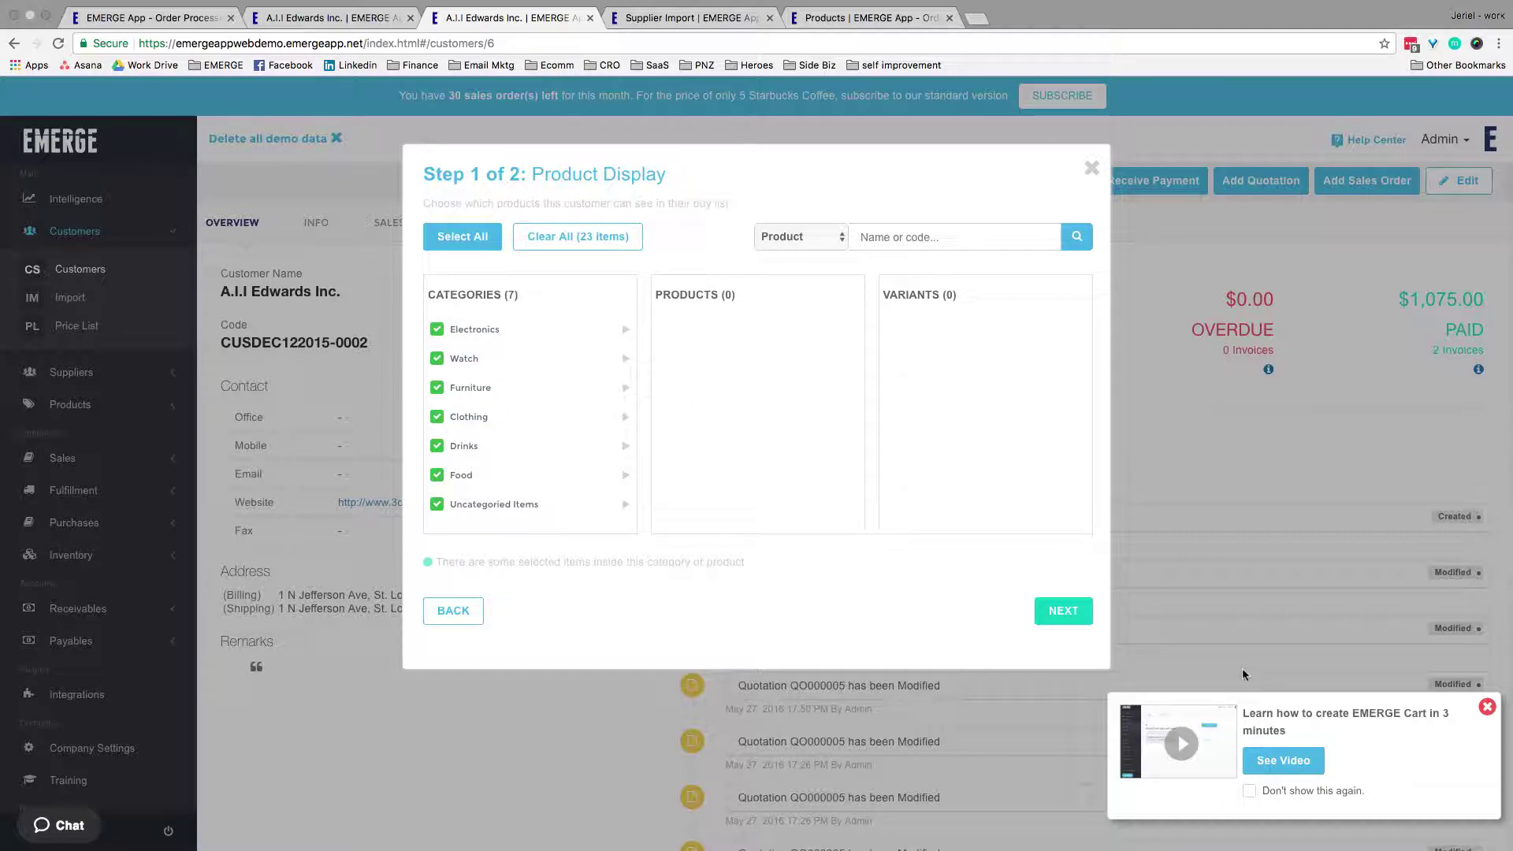
pyautogui.click(1064, 613)
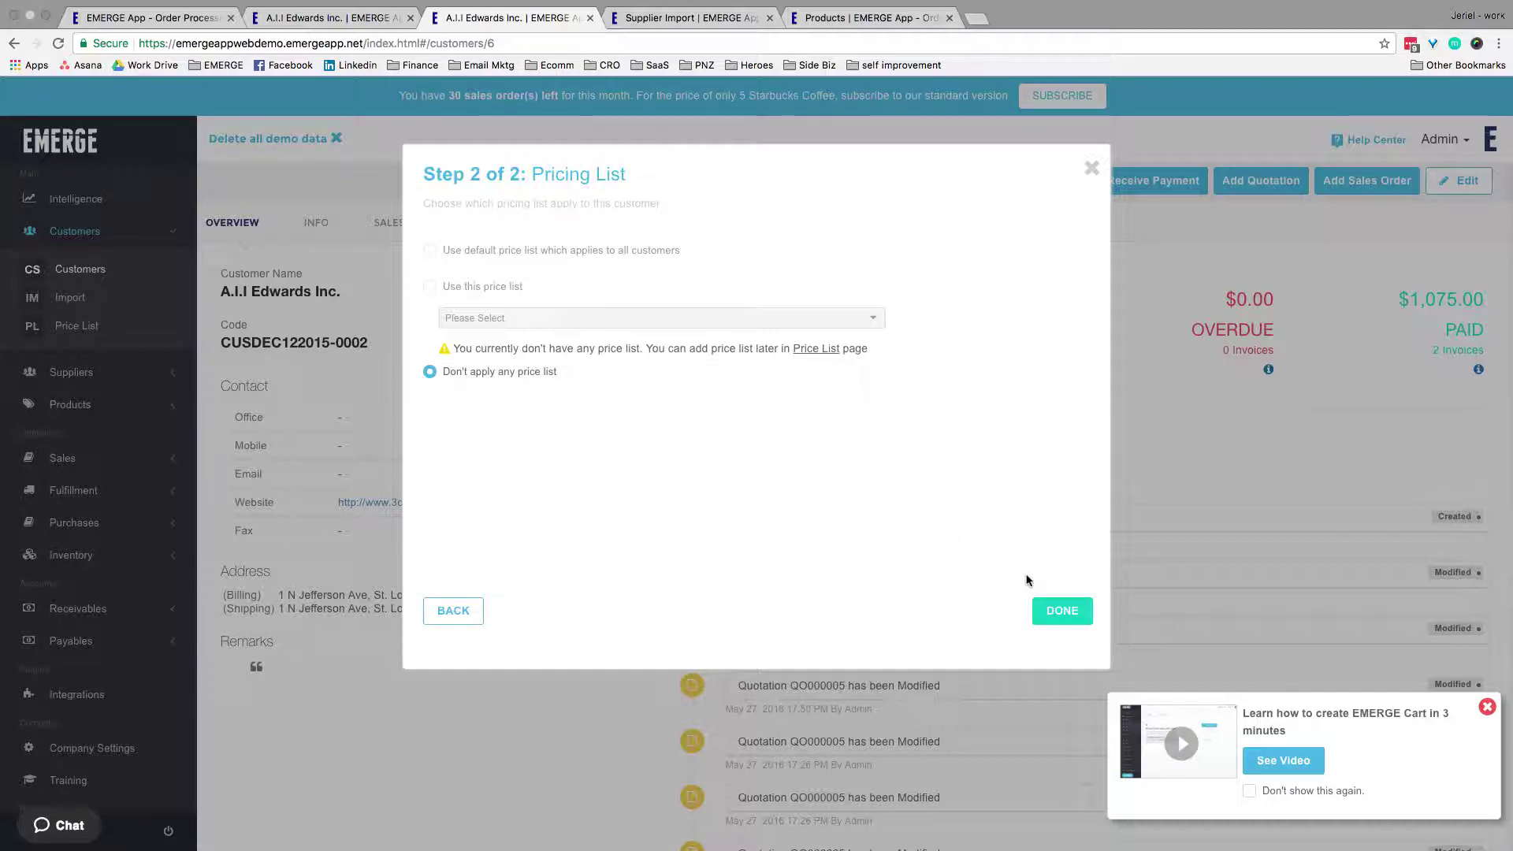
pyautogui.click(1075, 608)
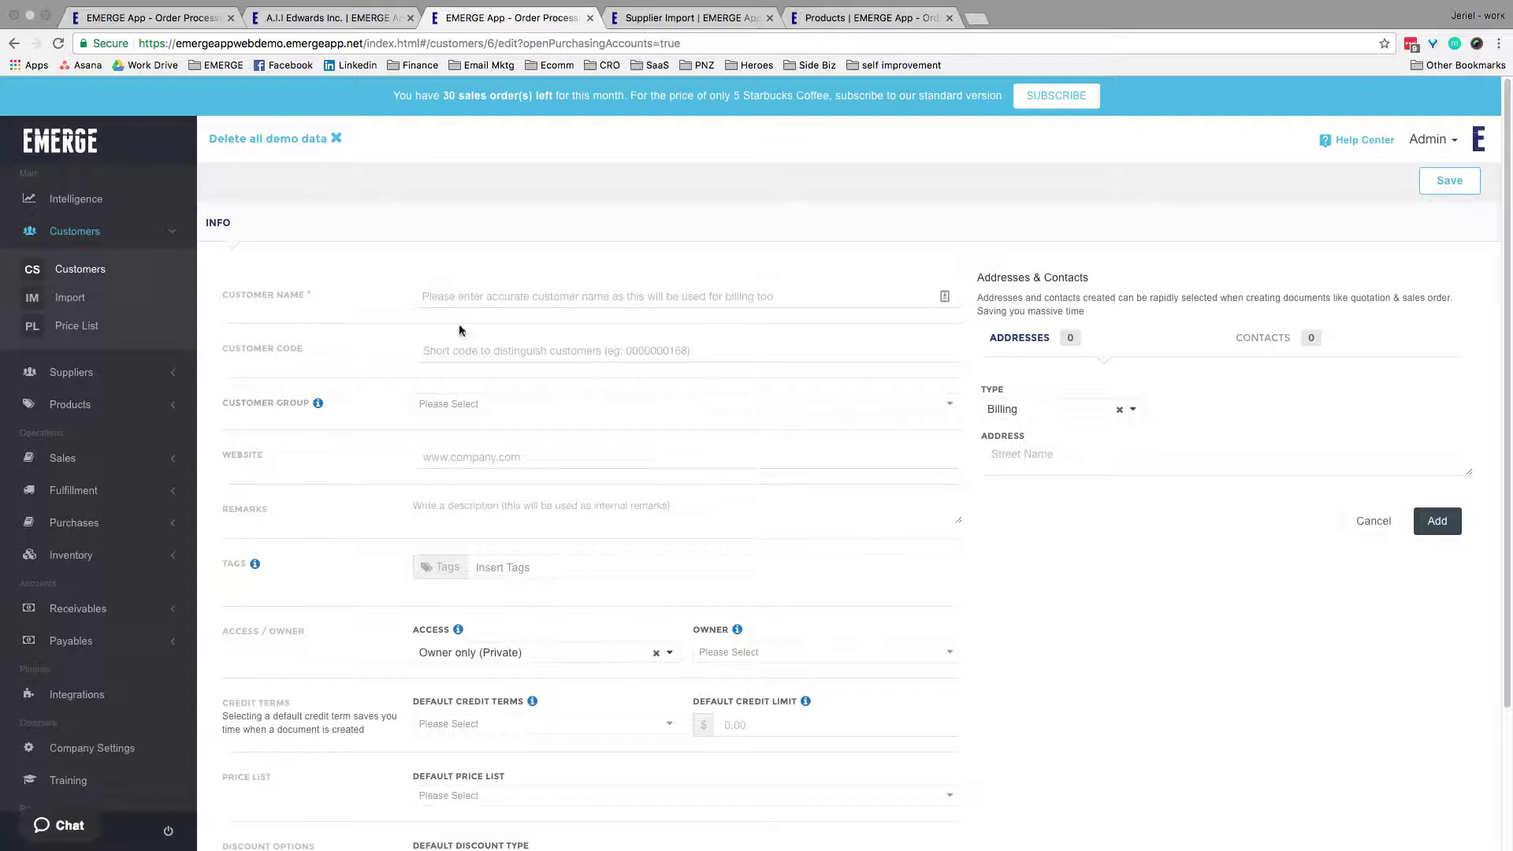
# - Look over the customer and supplier import pages and the supplier list
pyautogui.click(76, 299)
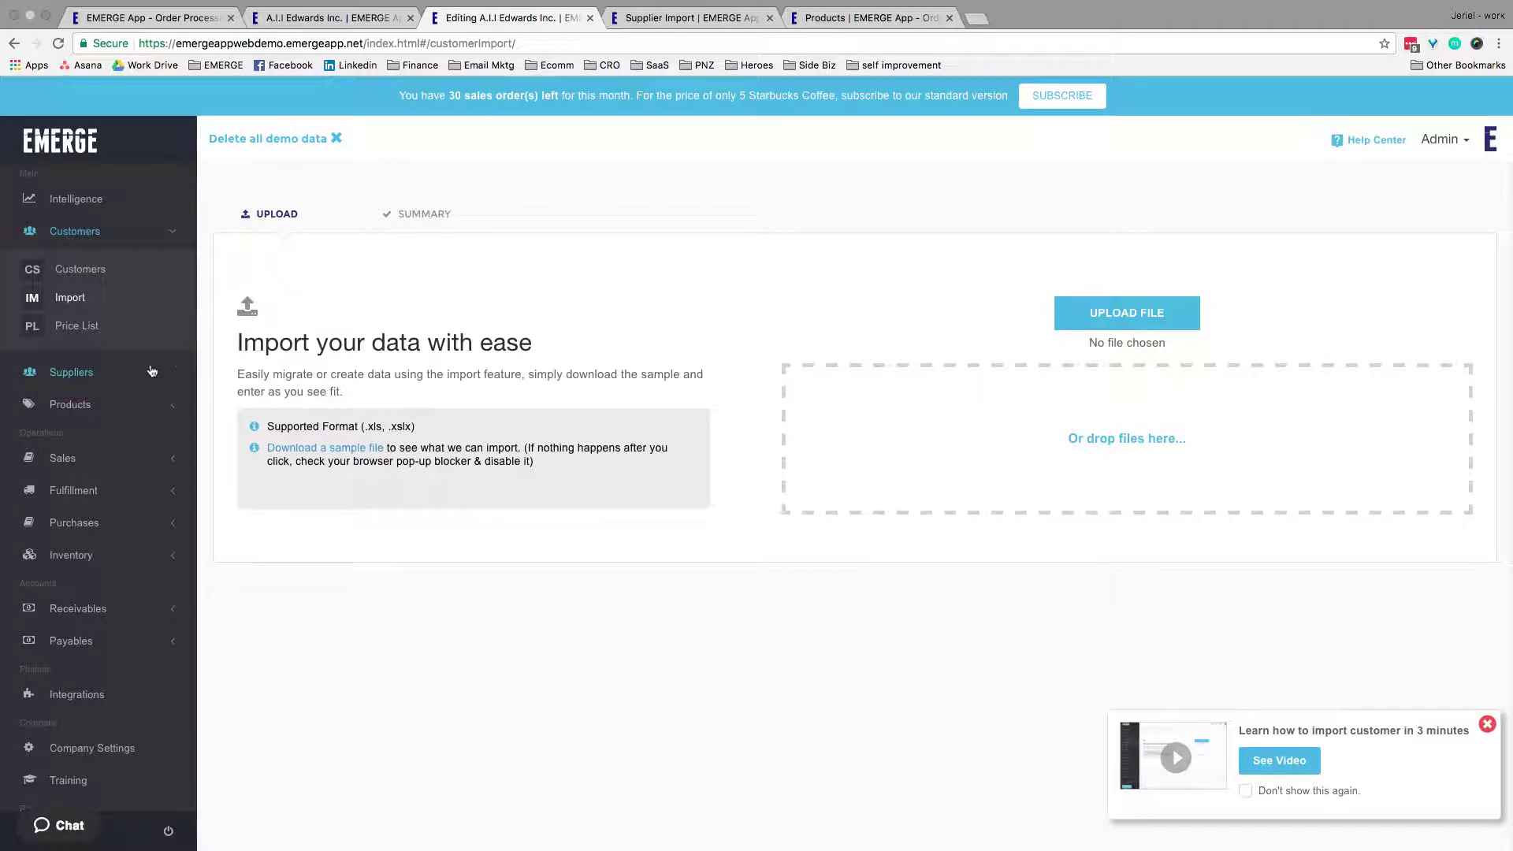
pyautogui.click(670, 20)
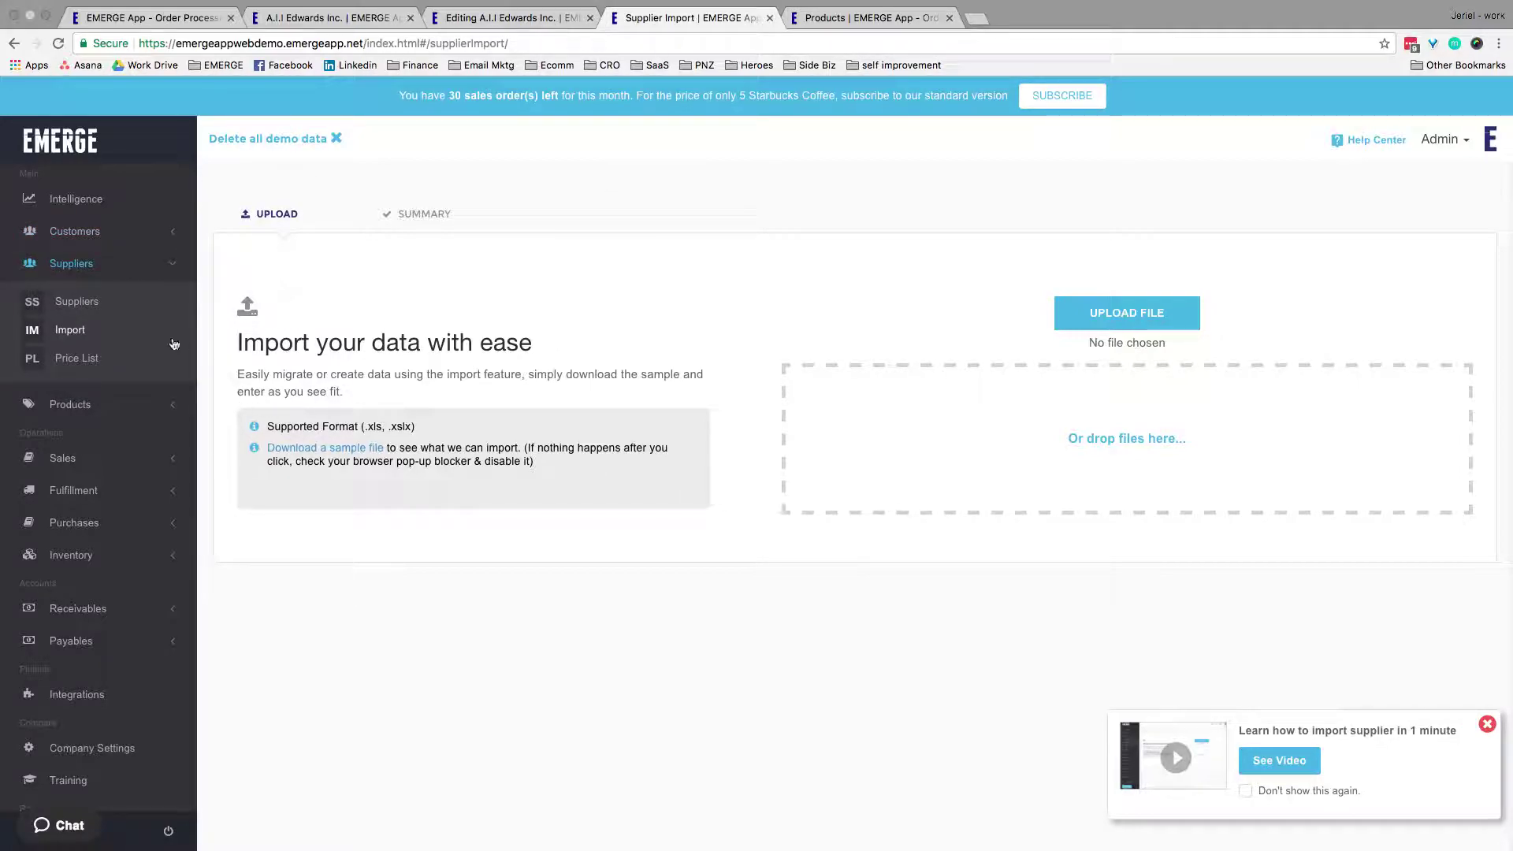
pyautogui.click(90, 311)
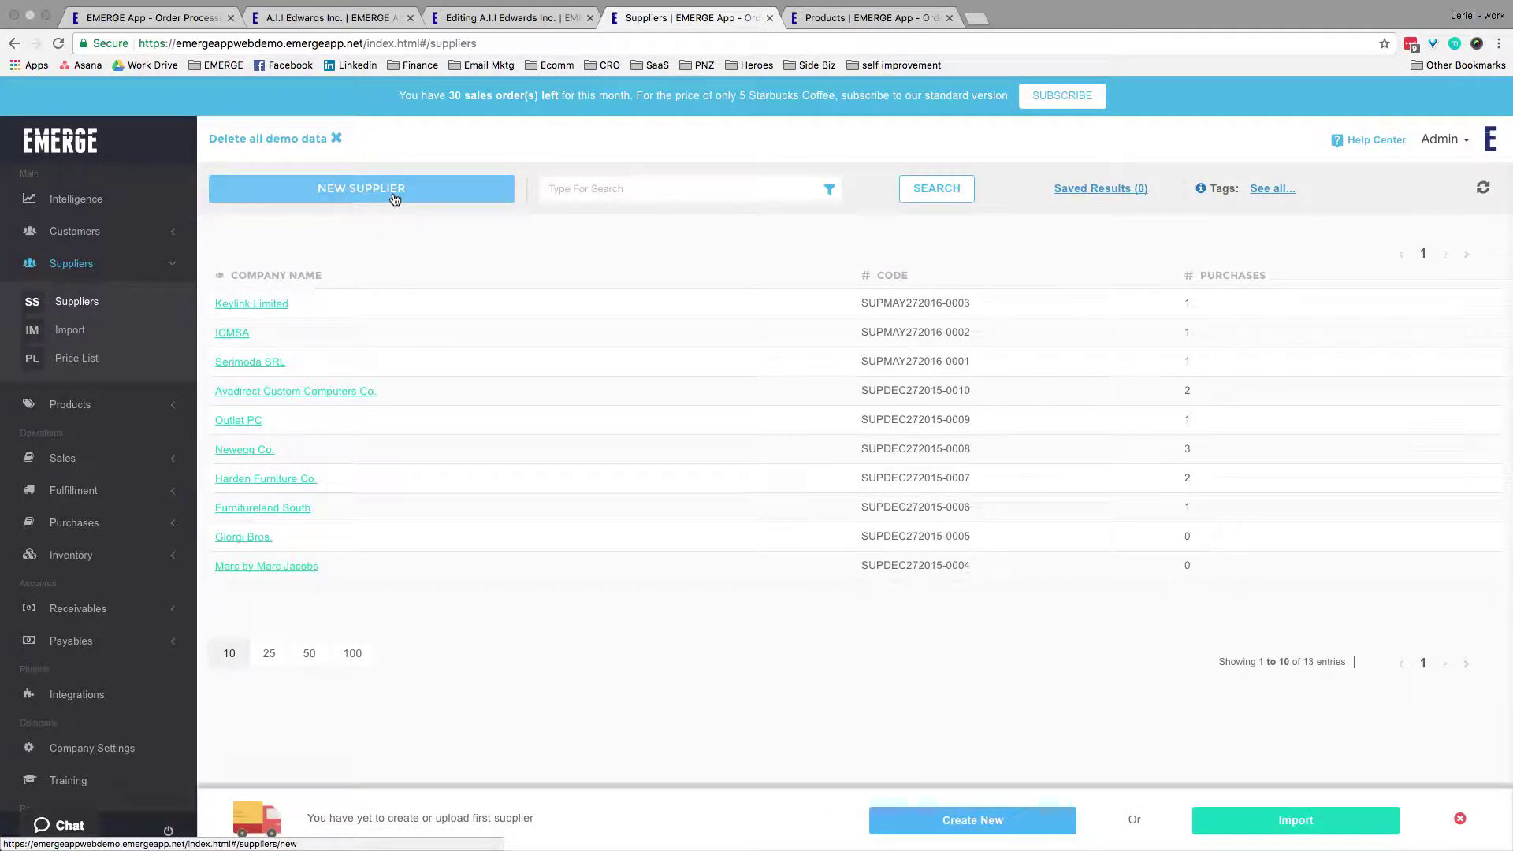
pyautogui.click(82, 329)
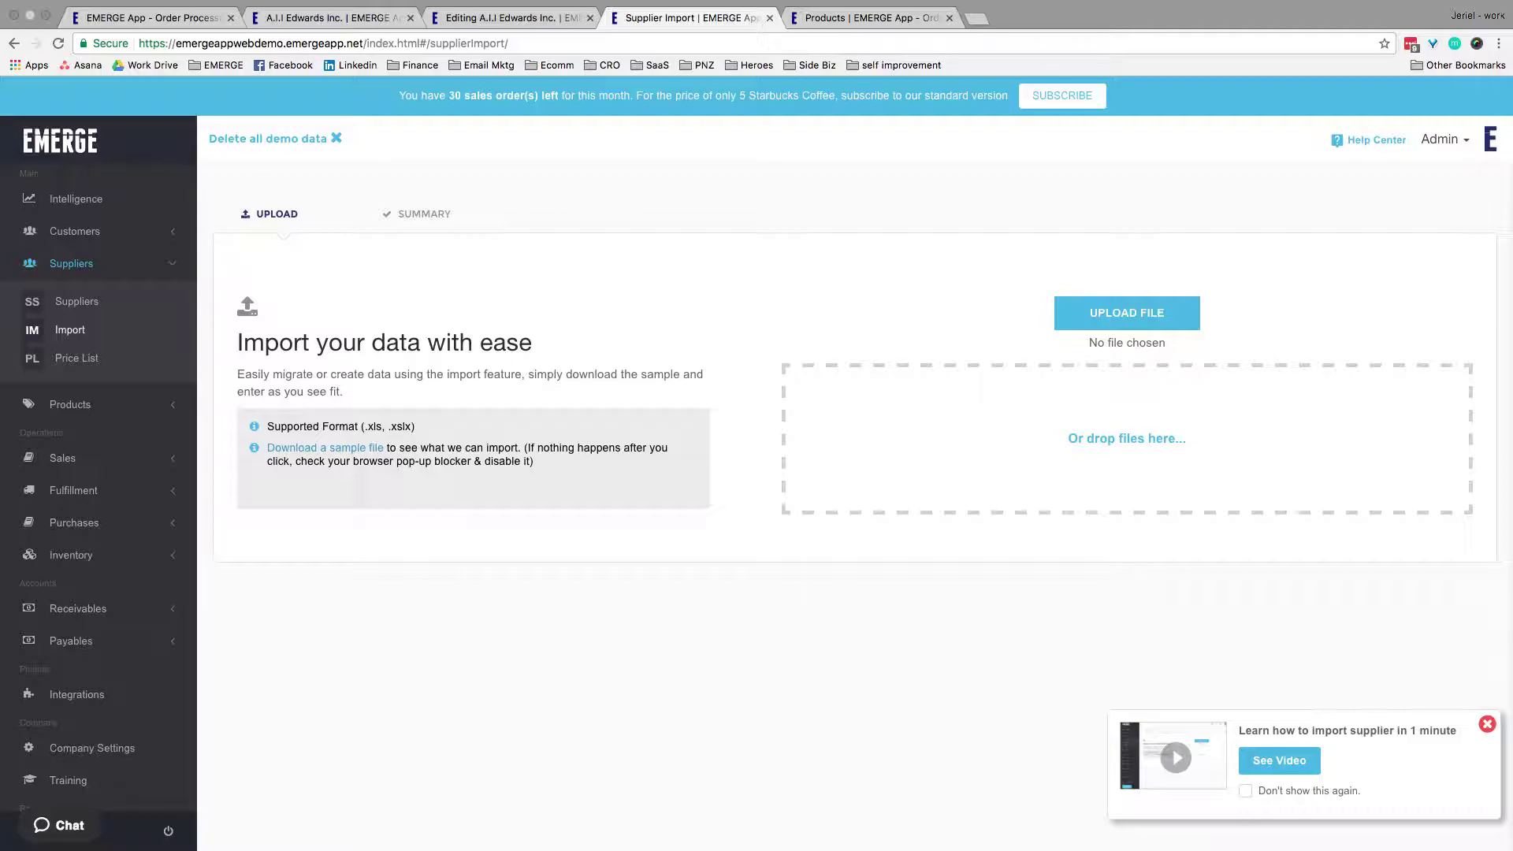
# - Examine the Dell XPS 15's physical quantity by location and section from the product list
pyautogui.click(840, 21)
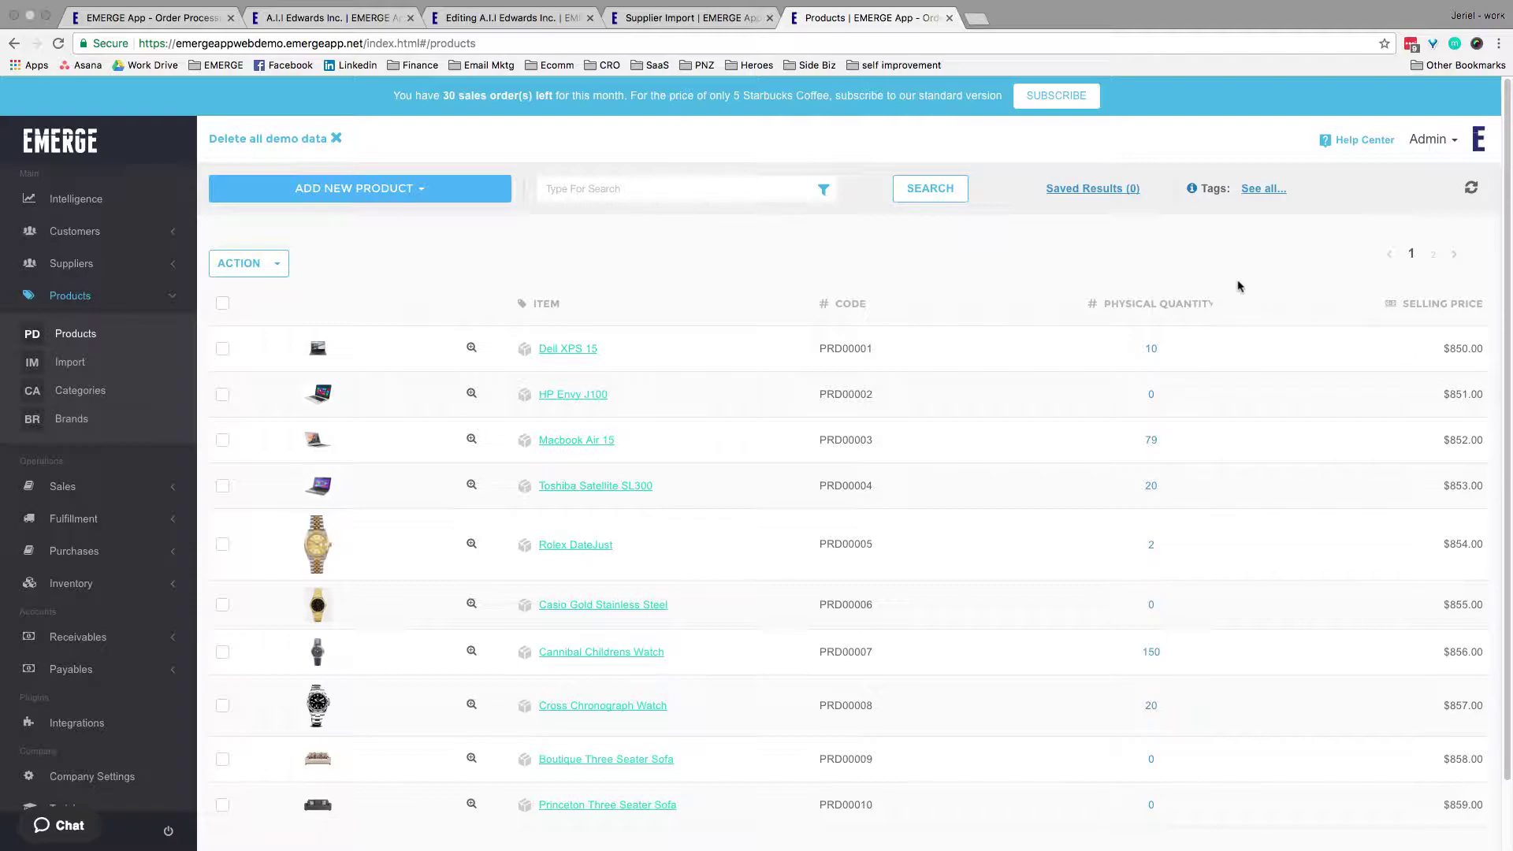
pyautogui.click(1152, 350)
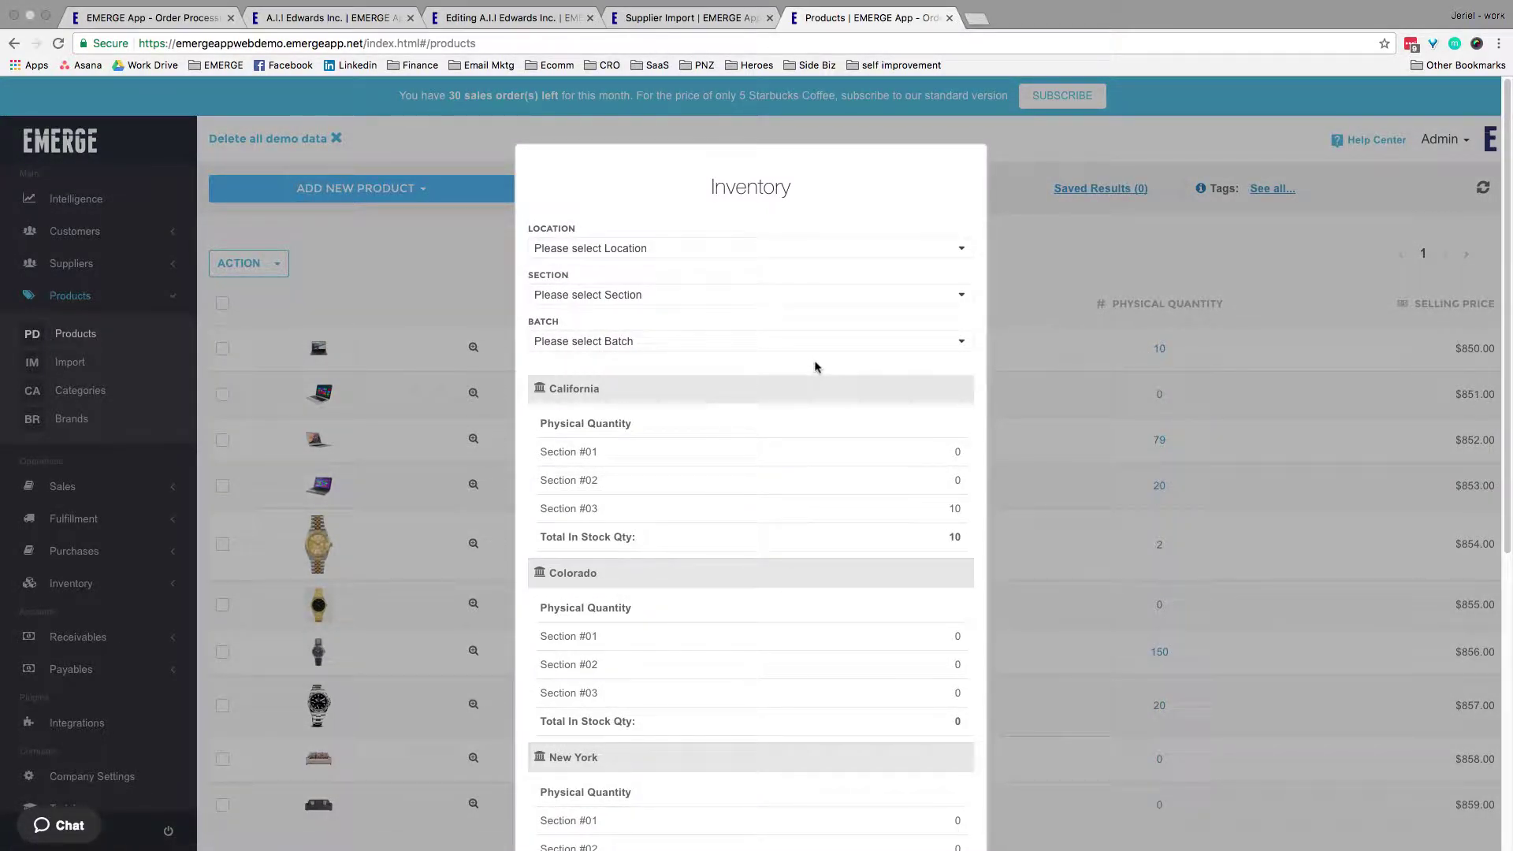
pyautogui.scroll(-3, 815, 367)
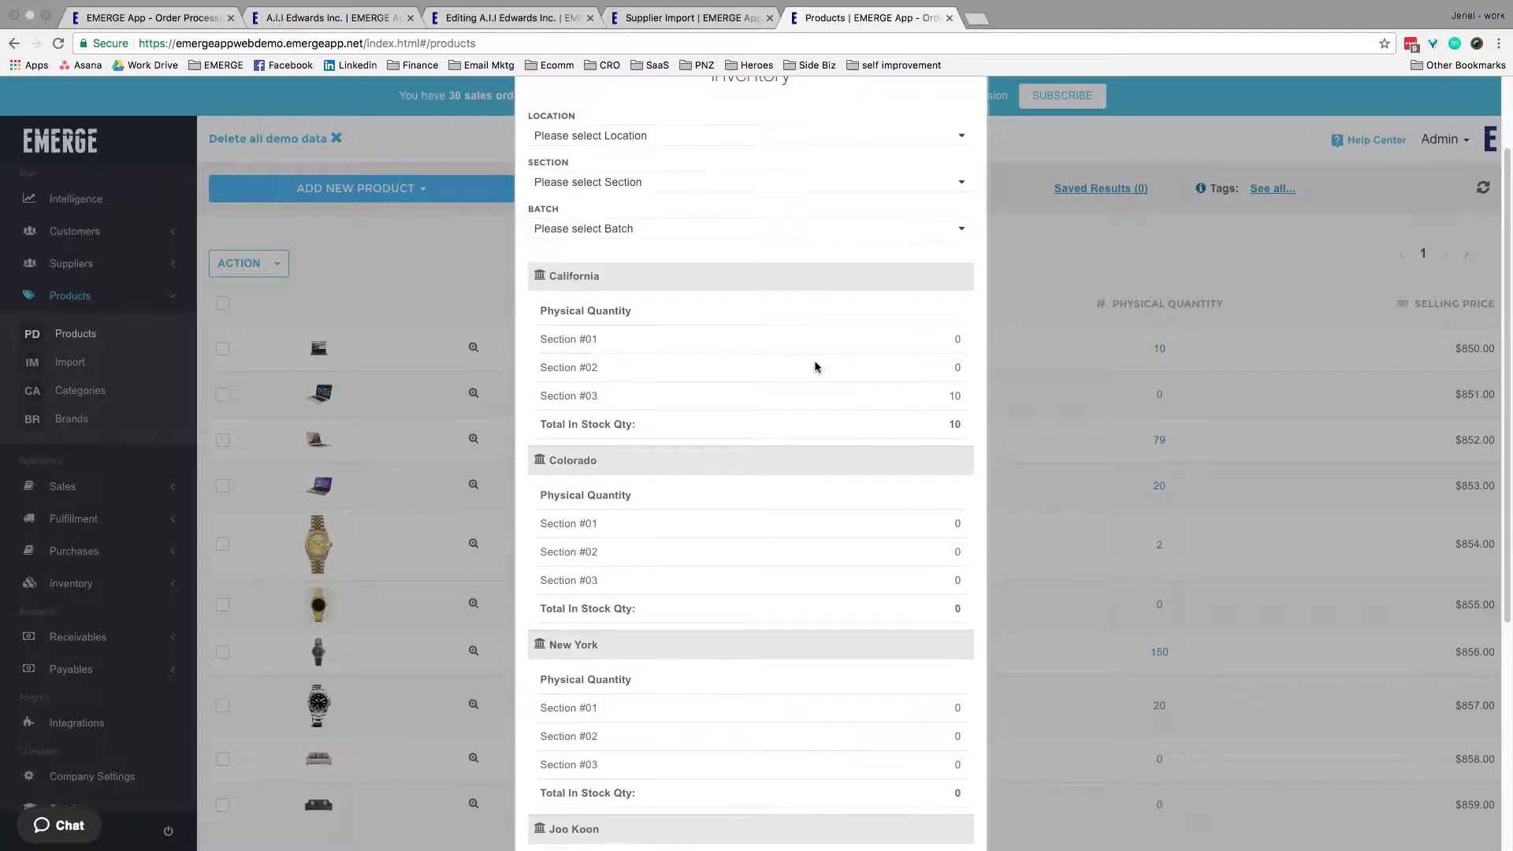
pyautogui.scroll(-6, 815, 367)
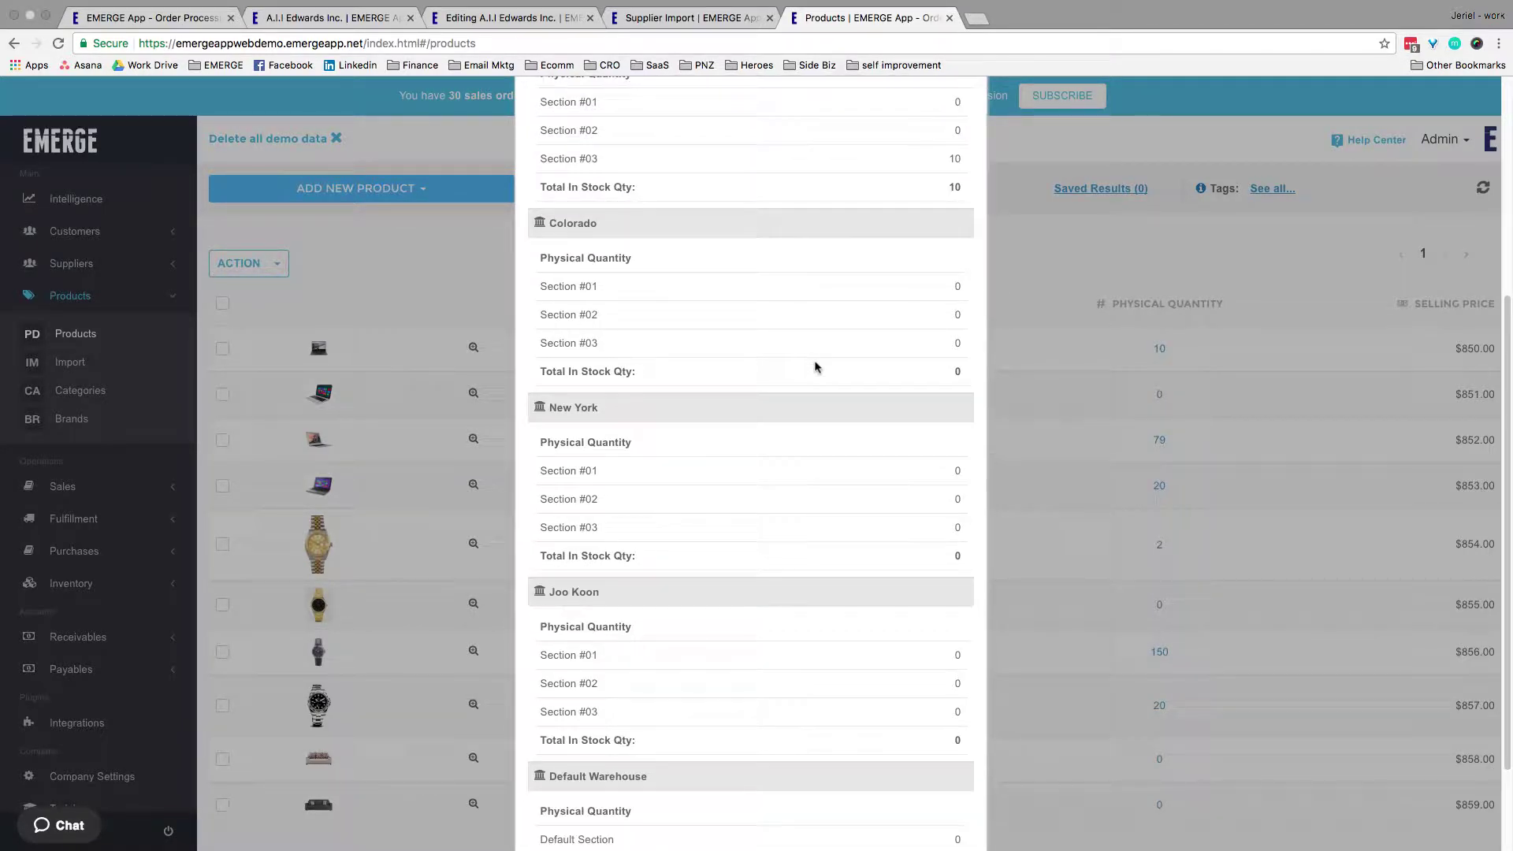
pyautogui.scroll(-7, 1166, 406)
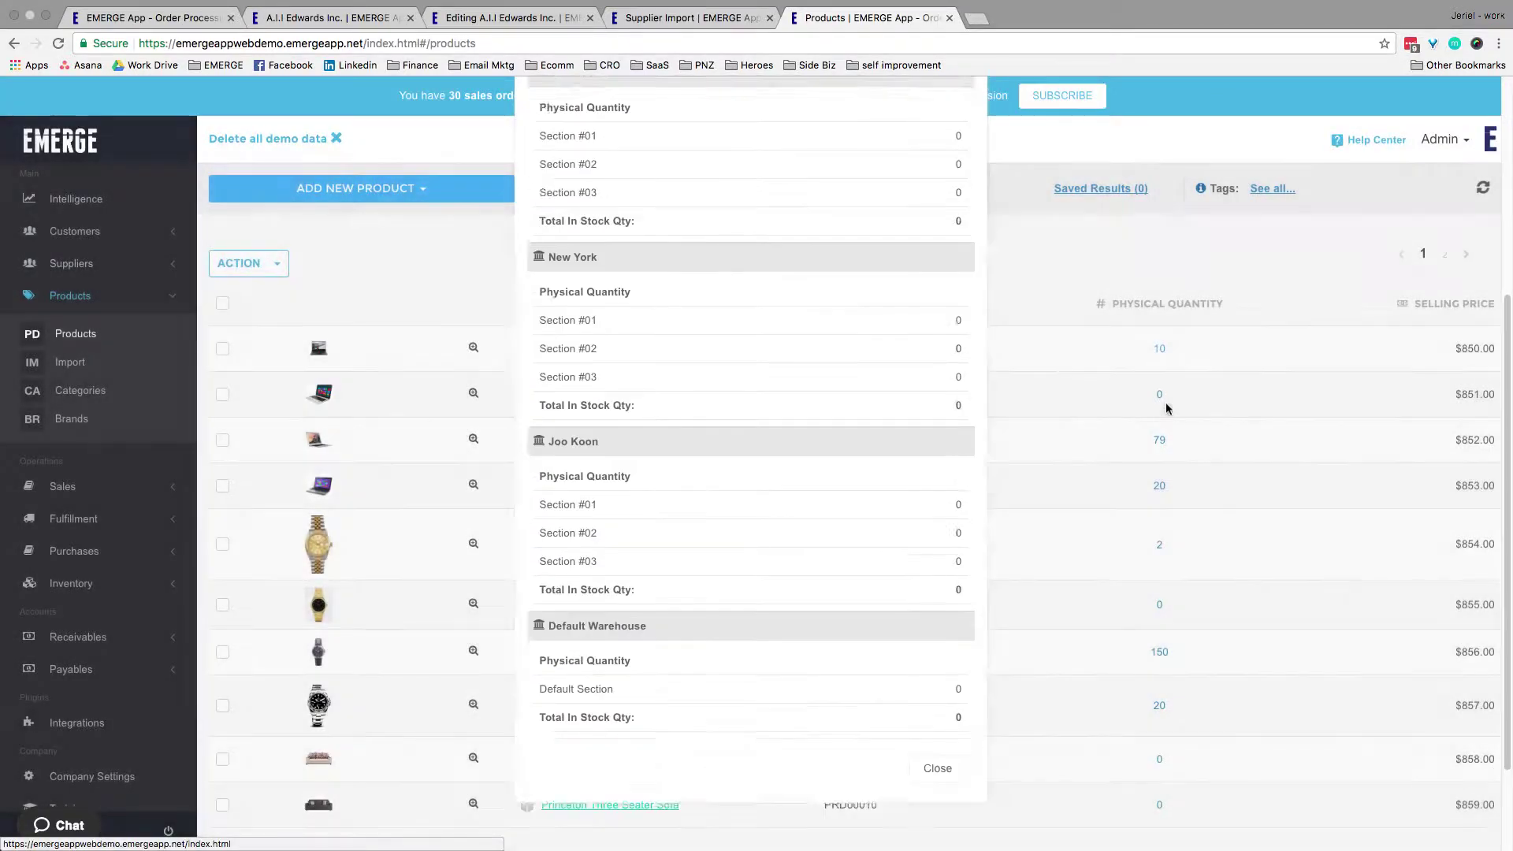
# - Show 50 products per page and expand the Fresh Milk variants to examine them
pyautogui.scroll(-2, 706, 408)
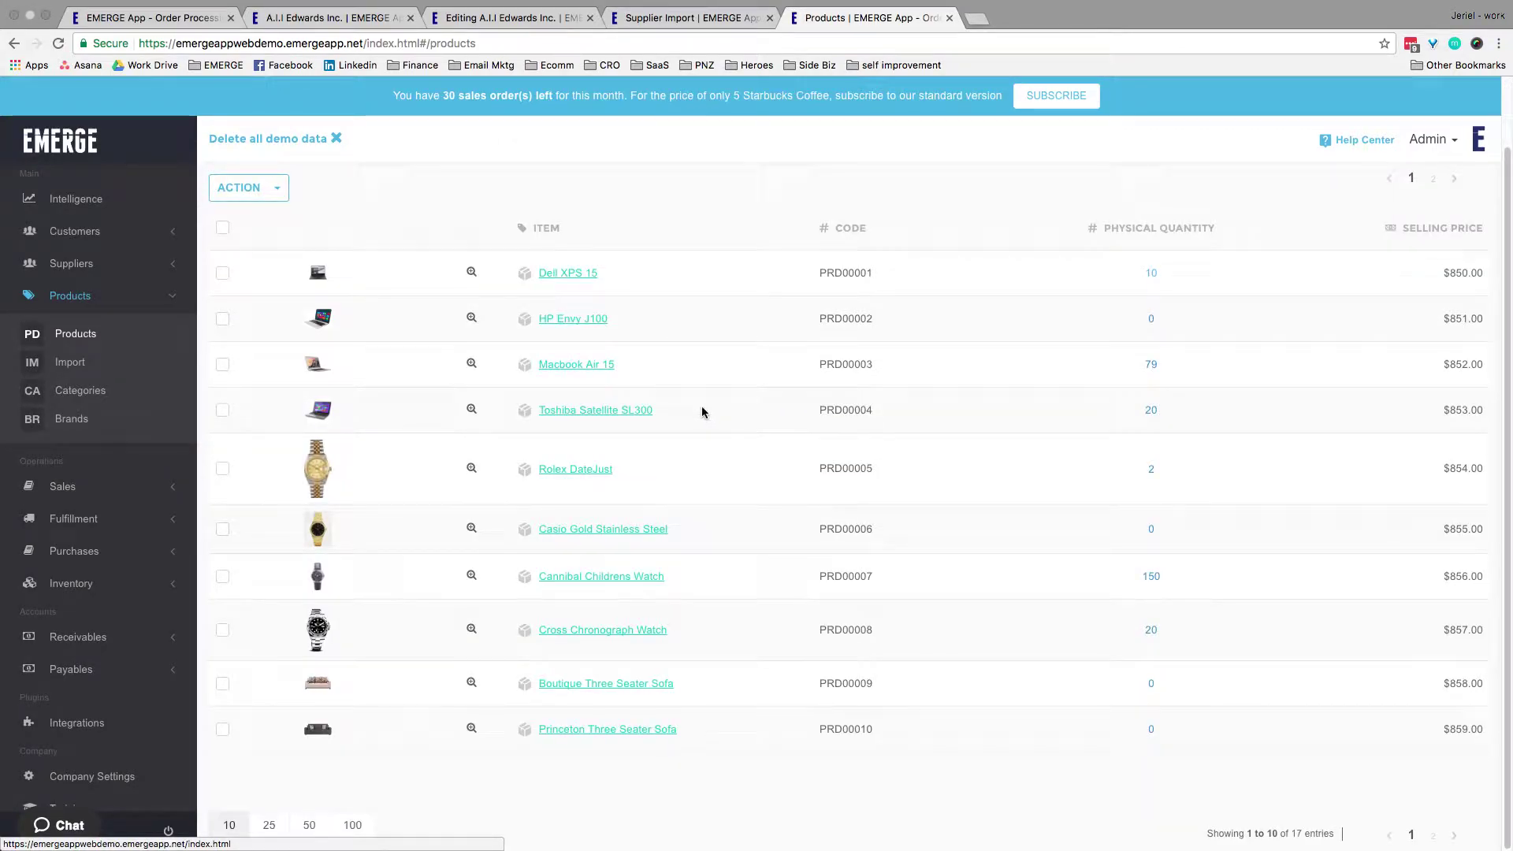
pyautogui.click(309, 826)
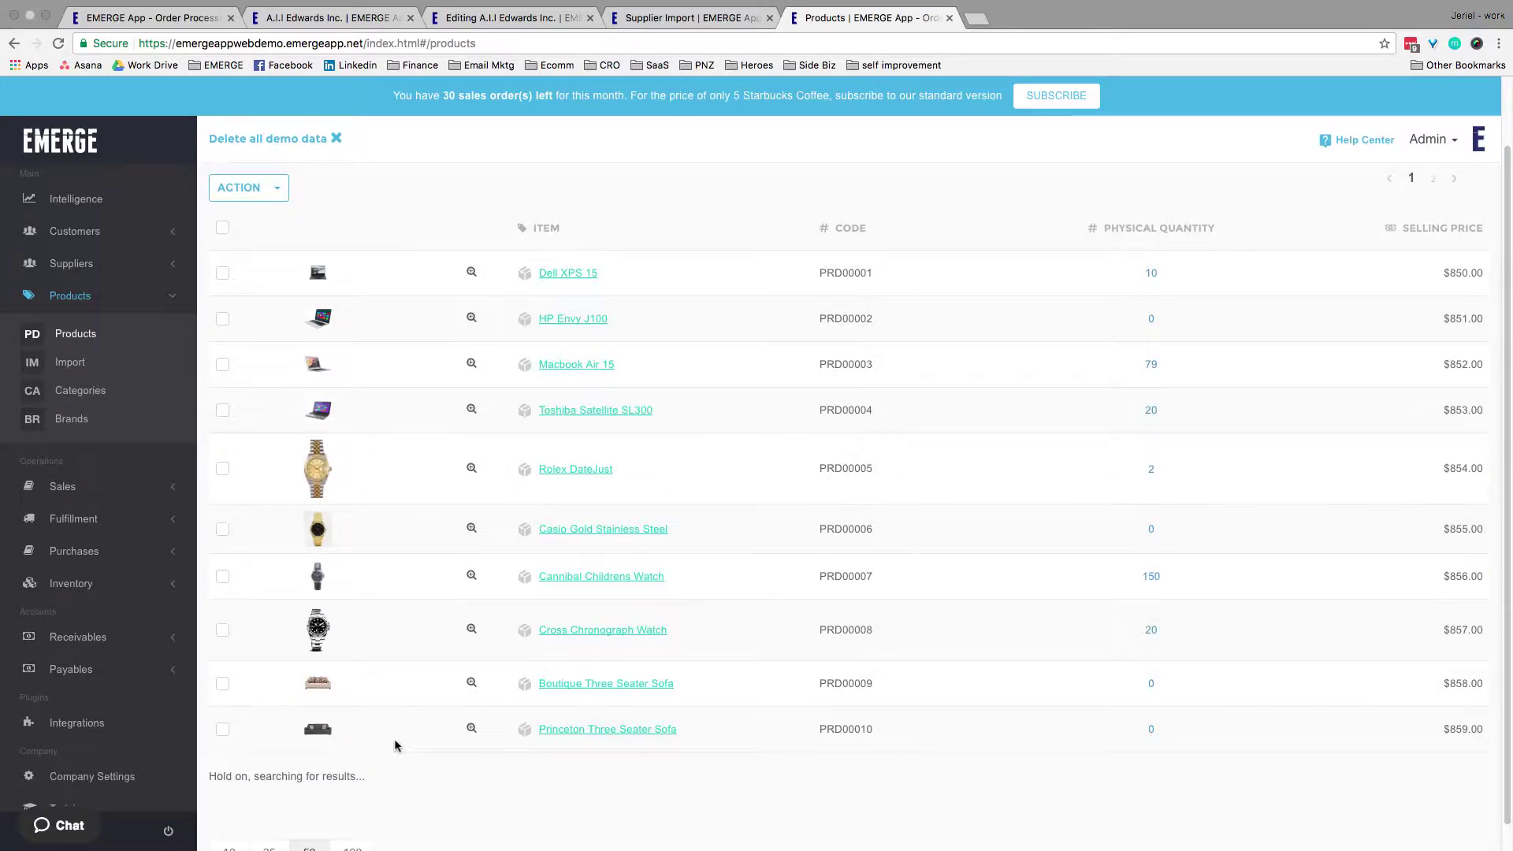
pyautogui.scroll(-4, 386, 733)
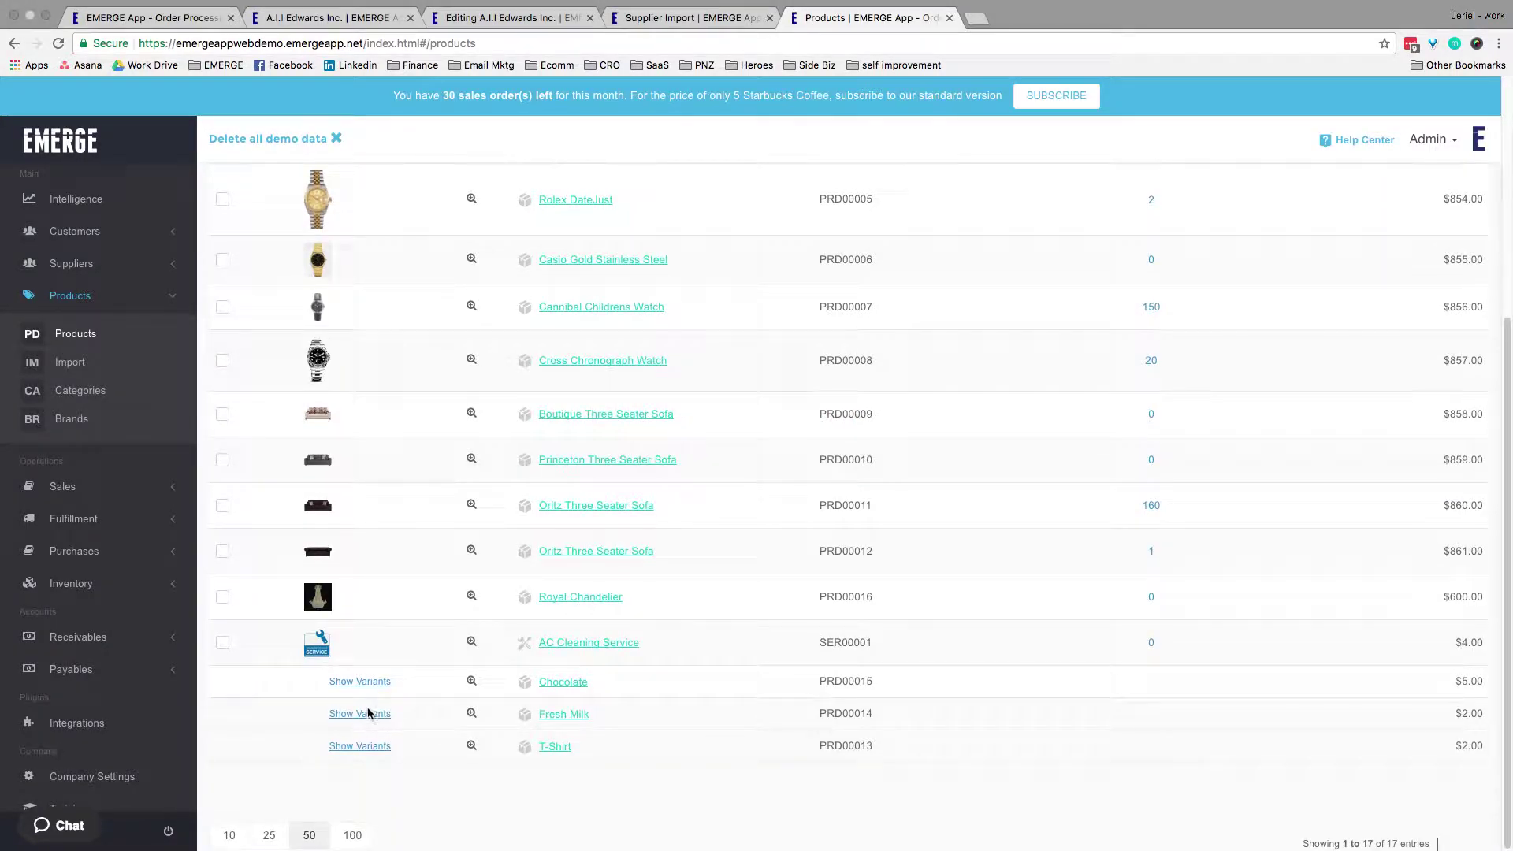
pyautogui.click(368, 714)
pyautogui.scroll(-2, 551, 717)
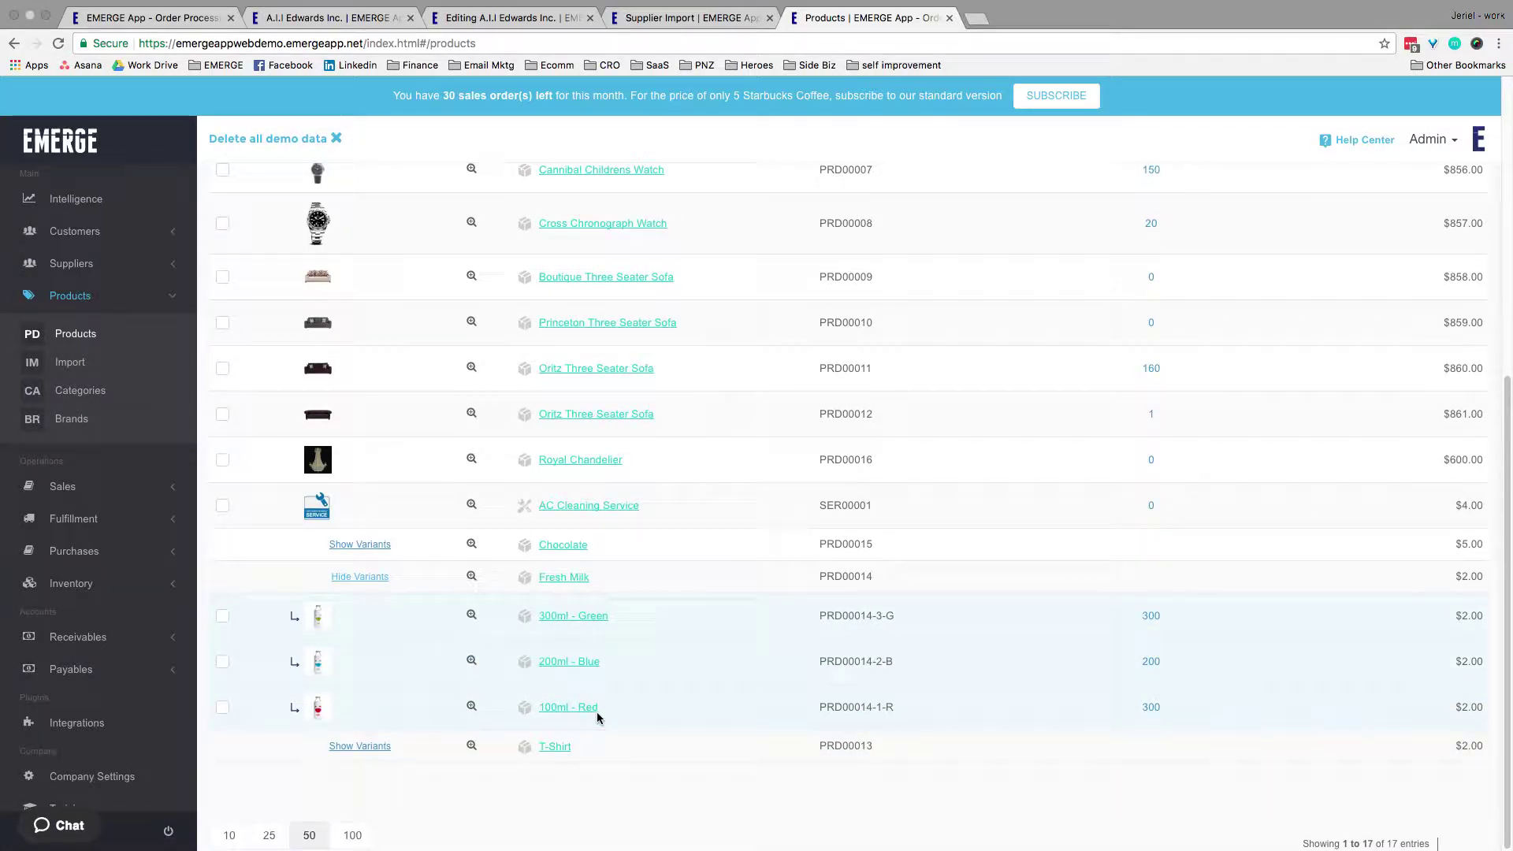
pyautogui.scroll(2, 639, 679)
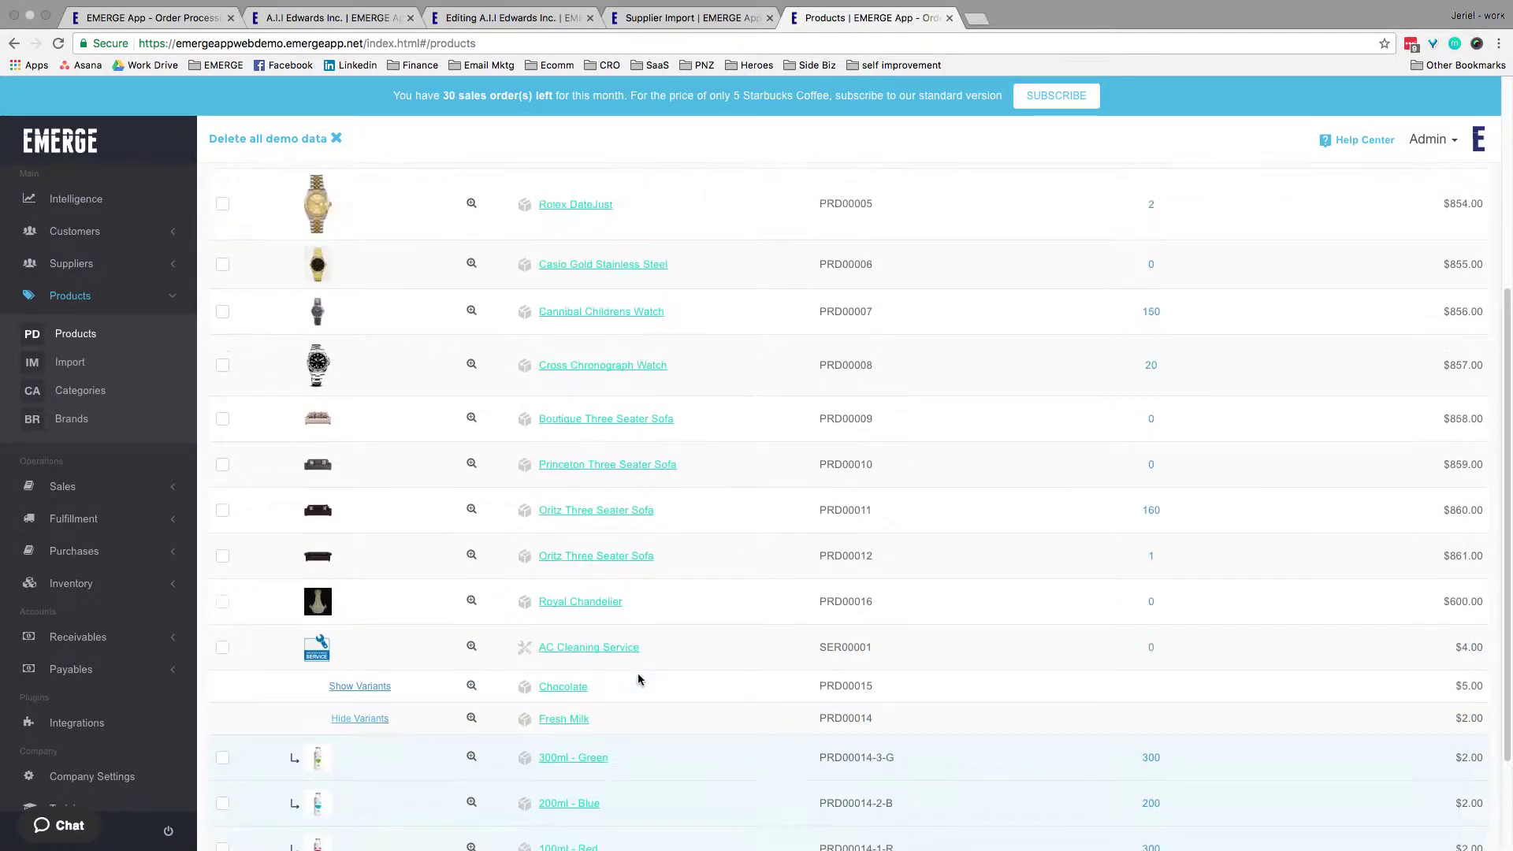
pyautogui.scroll(5, 639, 679)
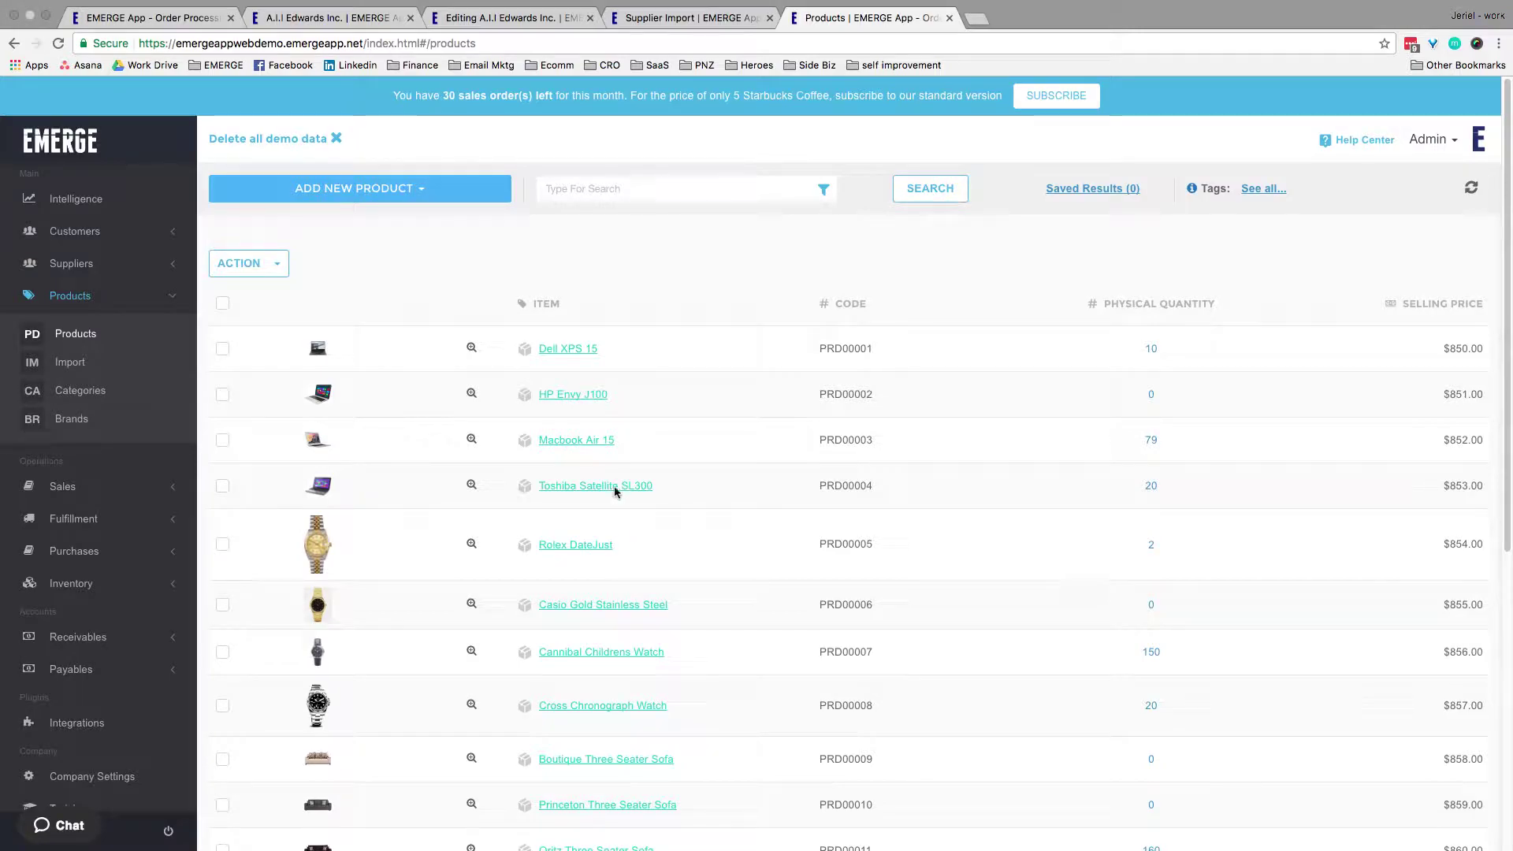
# - View the Dell XPS 15 product's overview and info, then open the record for editing and save it
pyautogui.click(581, 351)
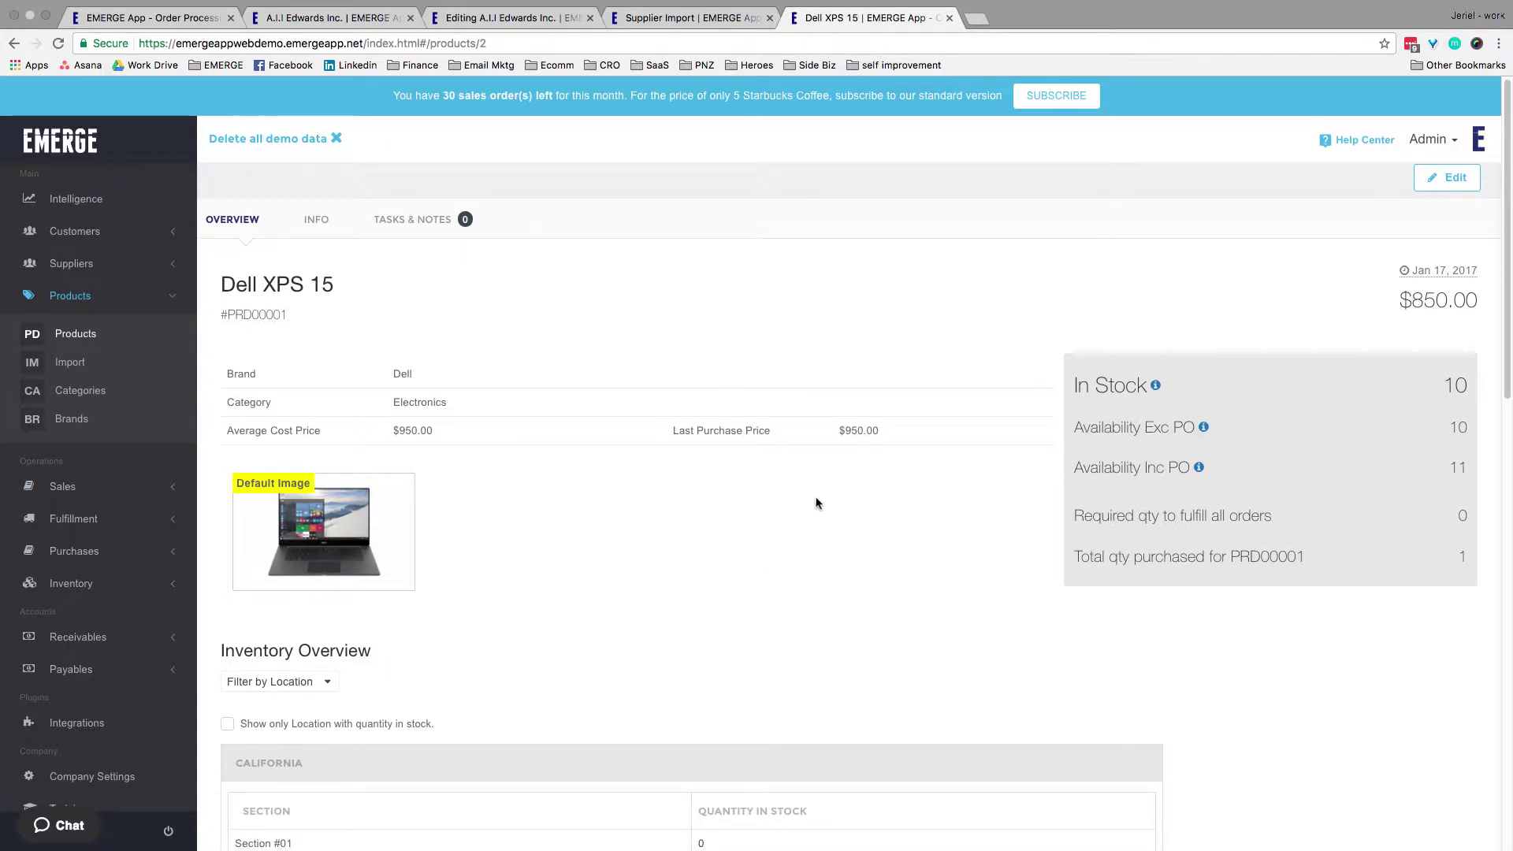
pyautogui.click(318, 227)
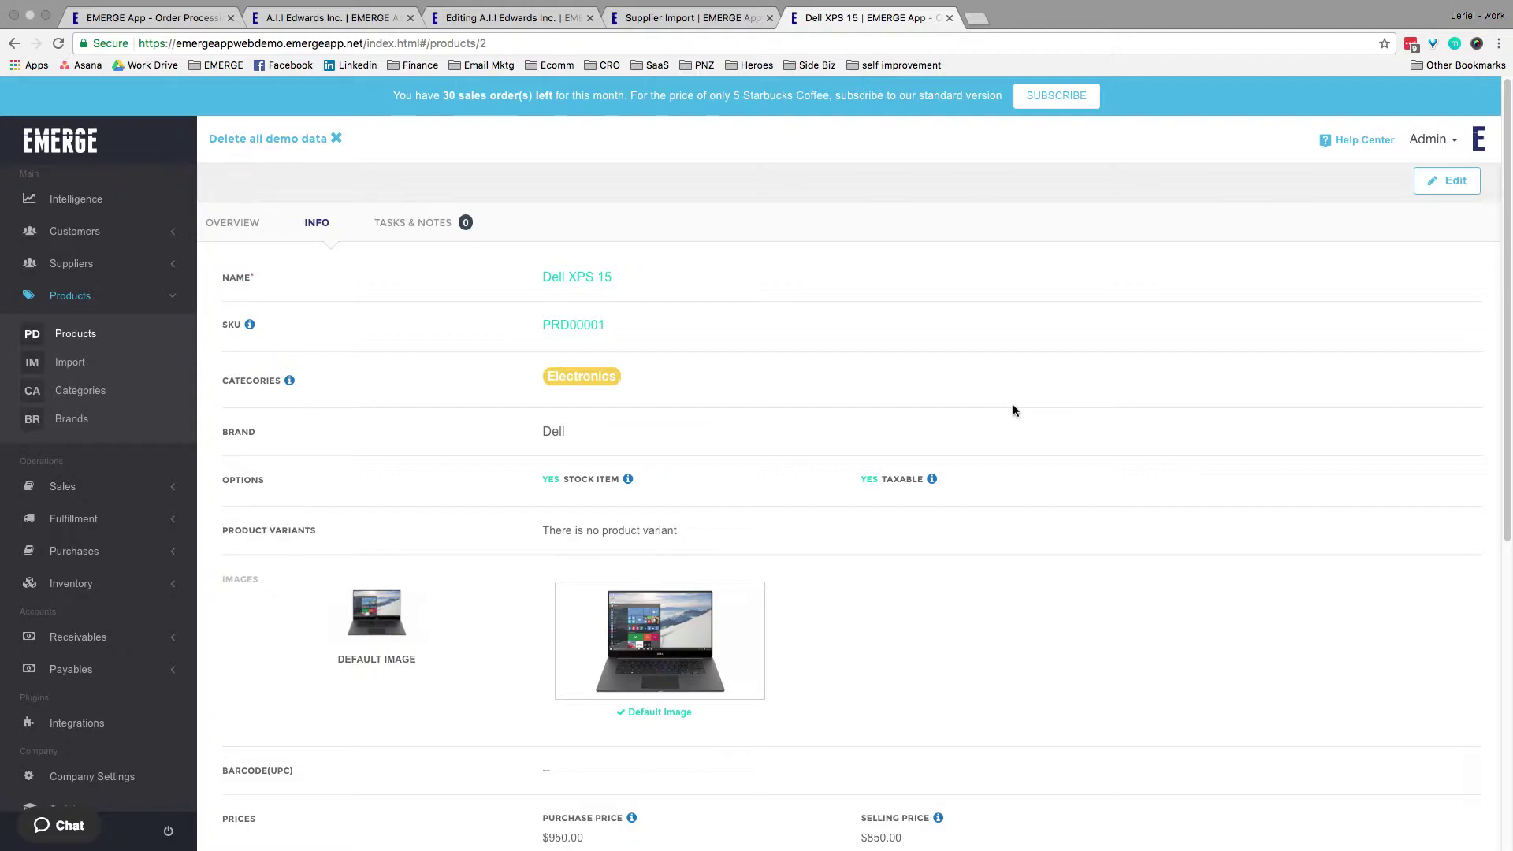
pyautogui.click(1469, 183)
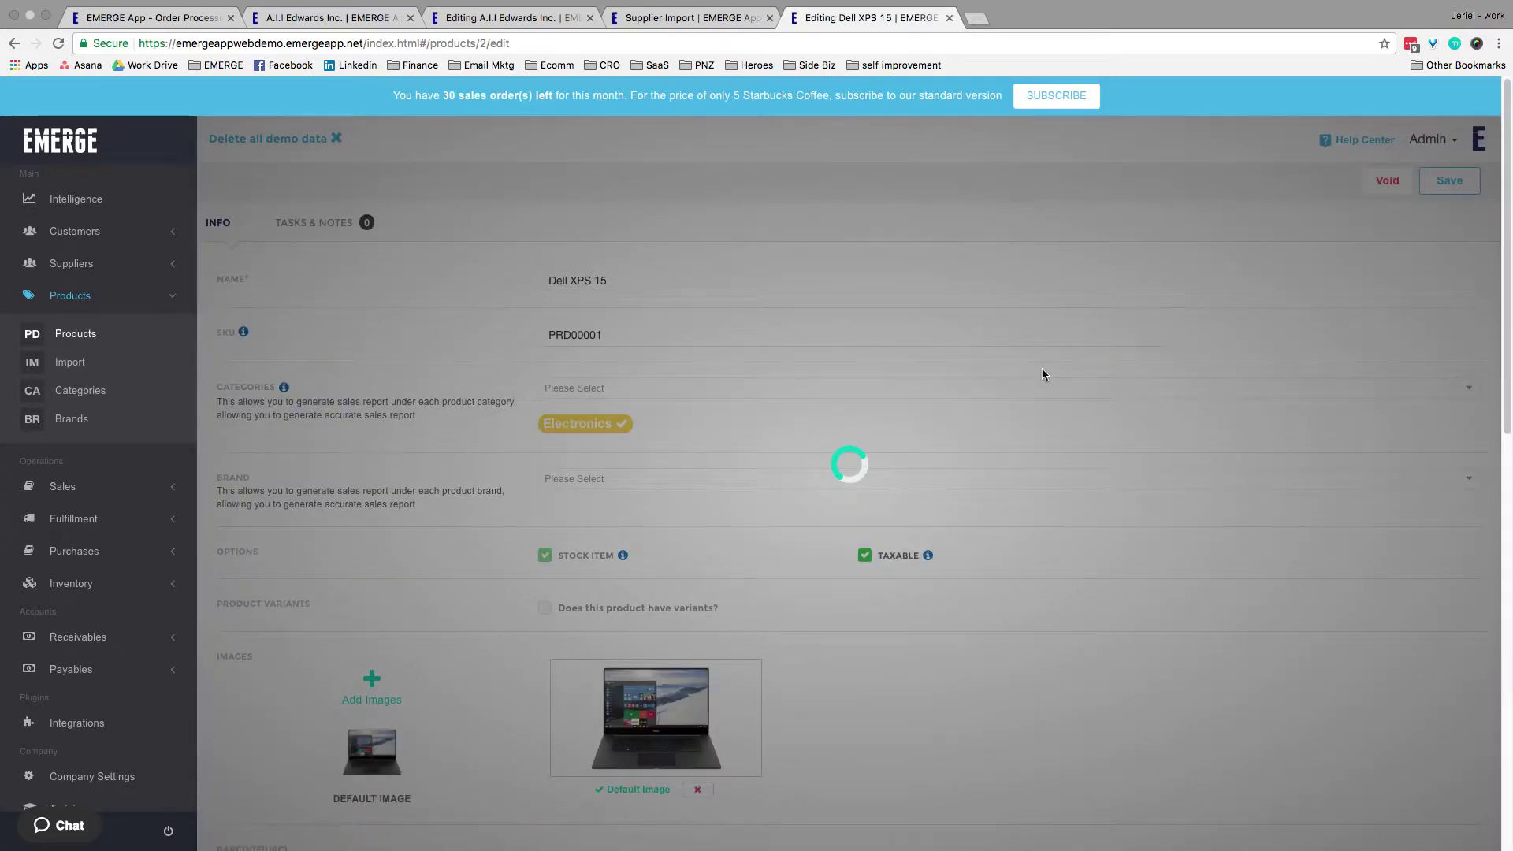
pyautogui.scroll(-1, 1043, 375)
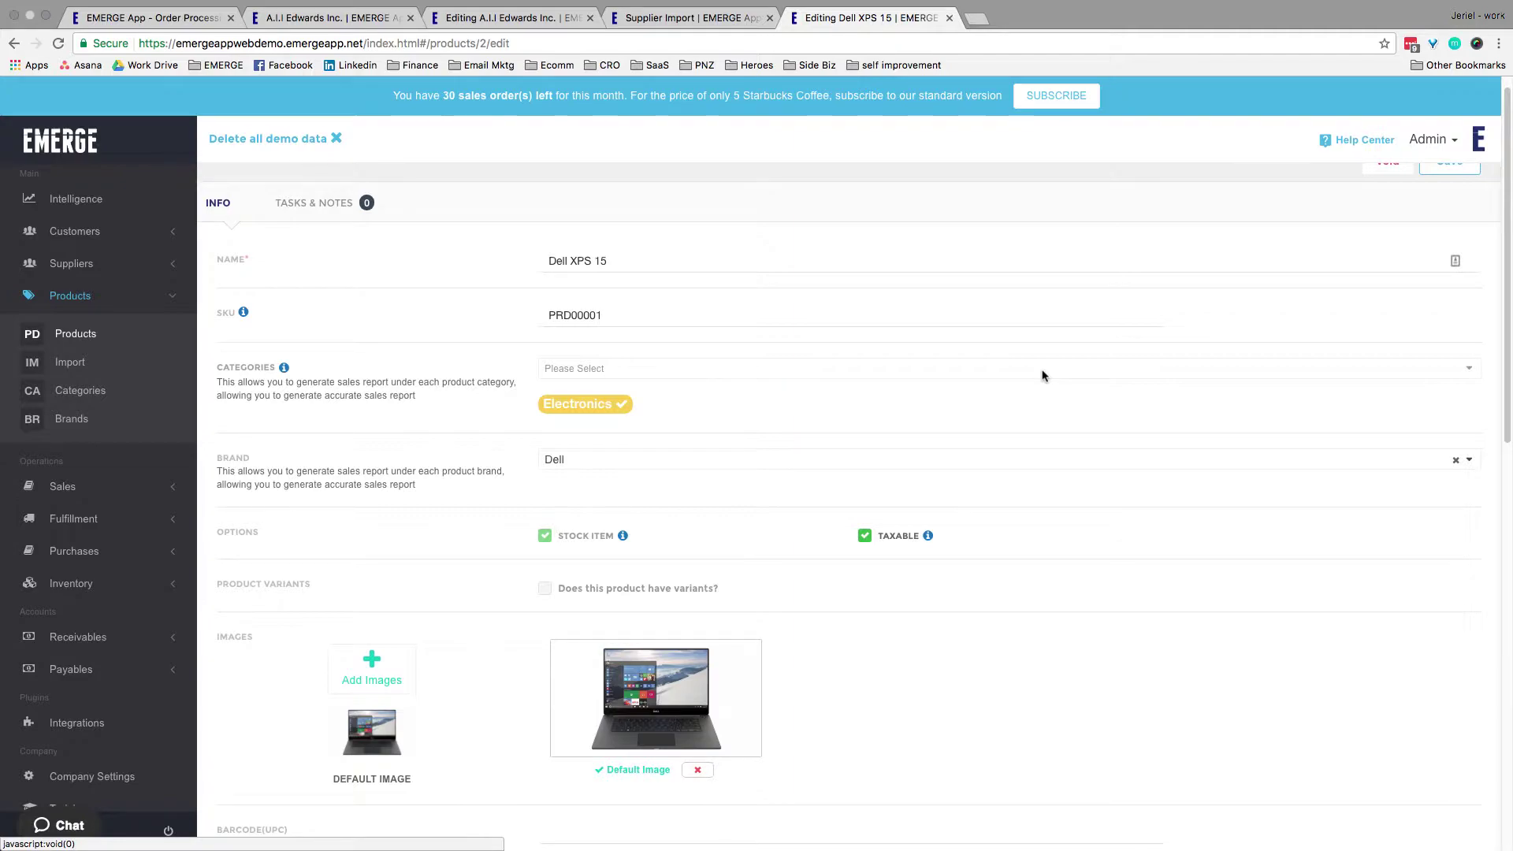
pyautogui.scroll(1, 1261, 366)
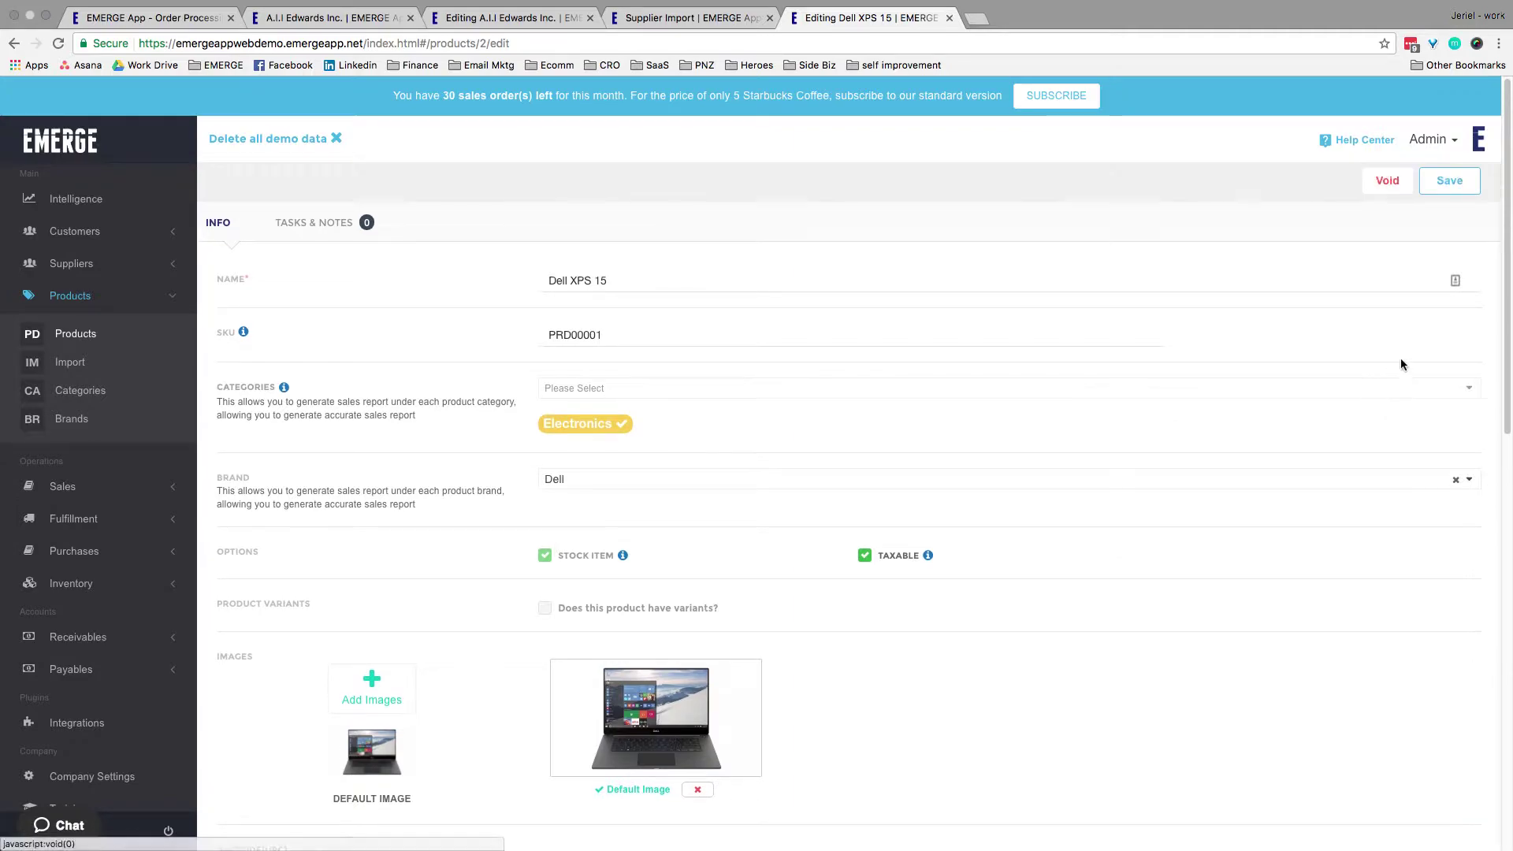
pyautogui.click(1450, 184)
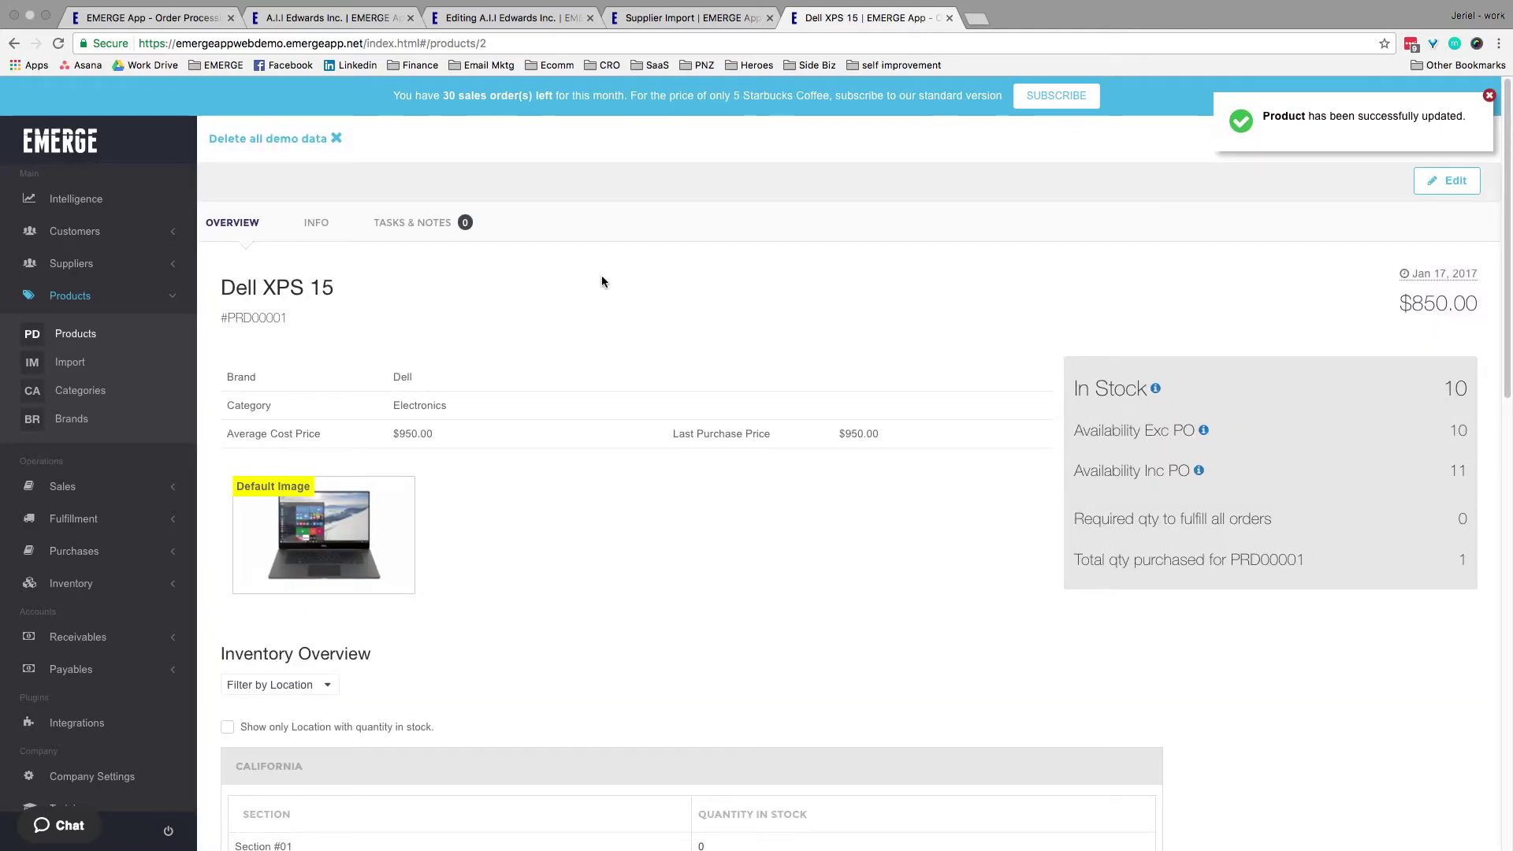
# - Open the product import page
pyautogui.click(65, 363)
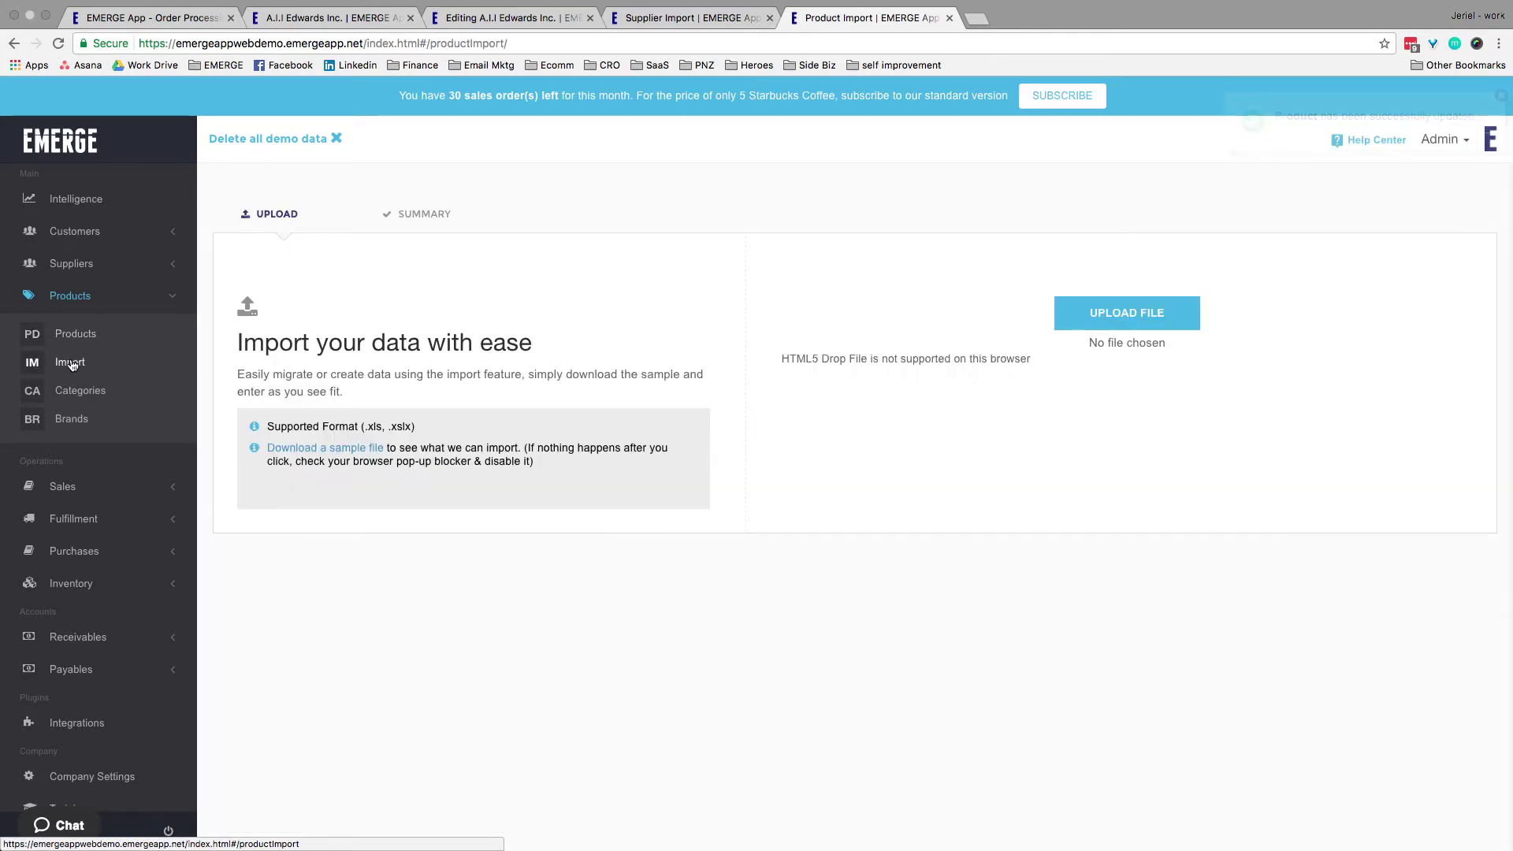